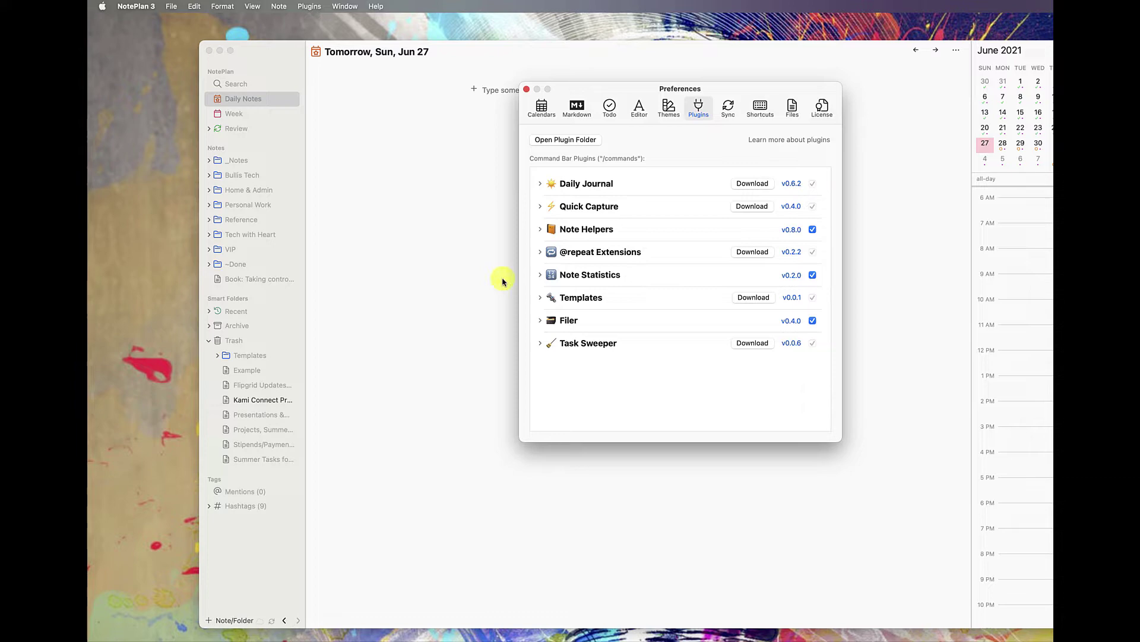
Step: Expand Note Helpers v0.8.0 on the Plugins page to list its commands, such as /it and /nn
left_click(539, 232)
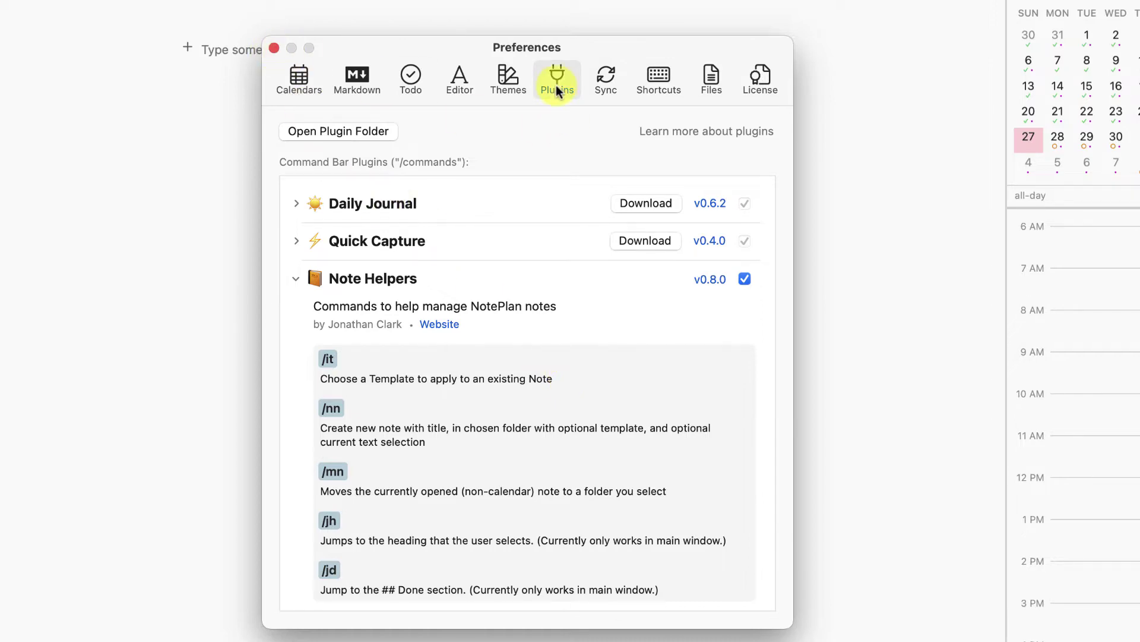
Step: Close Preferences and reopen them from the NotePlan 3 menu
left_click(274, 48)
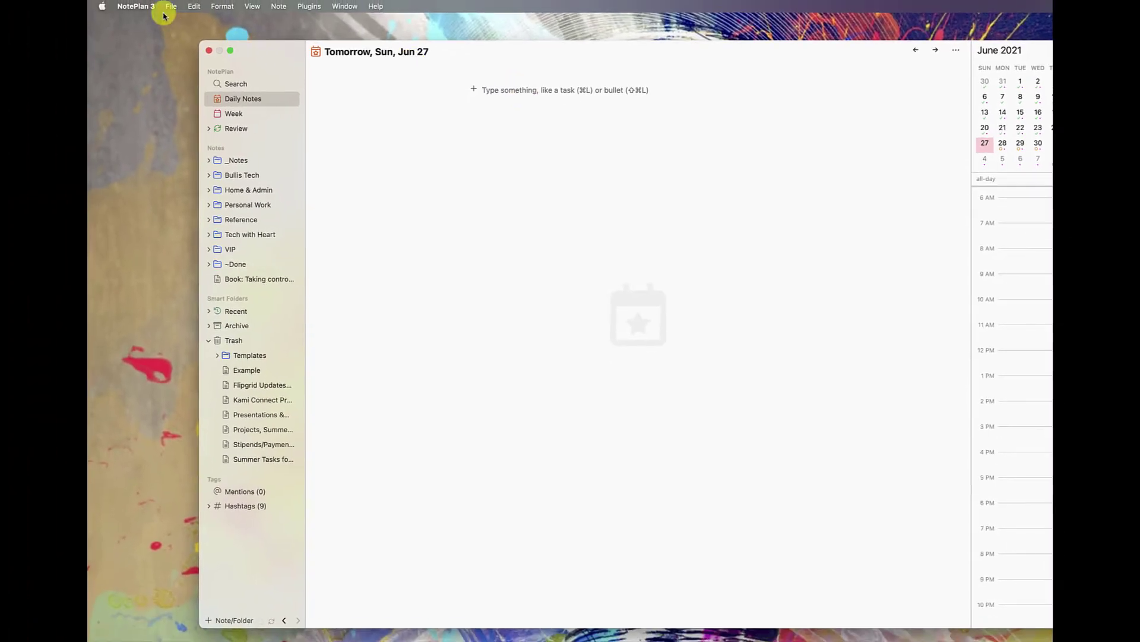
left_click(144, 7)
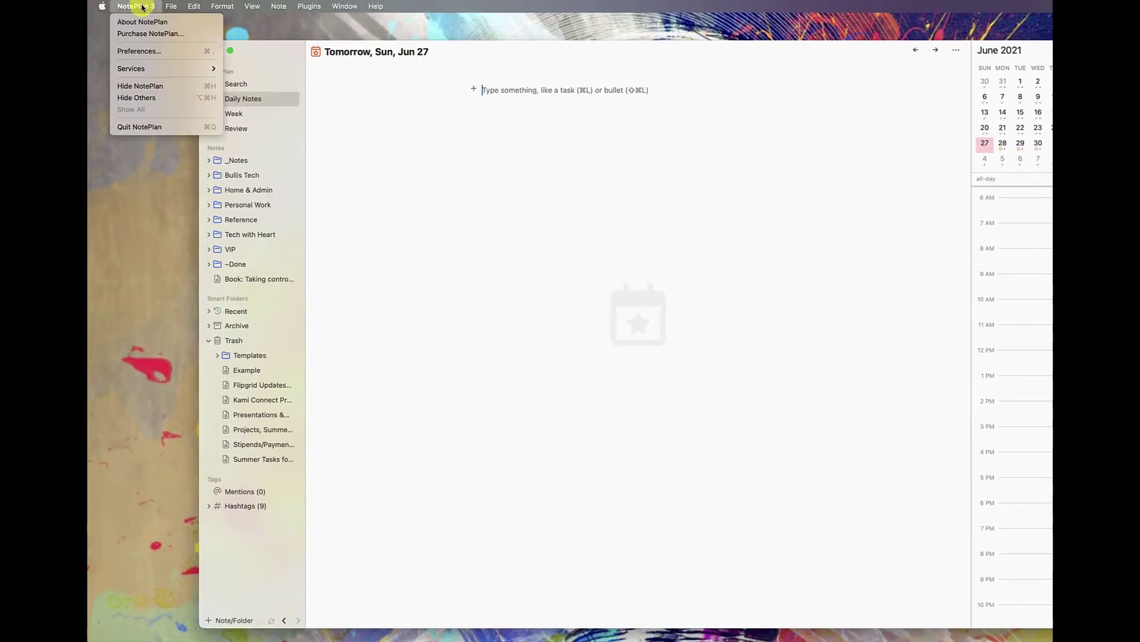
left_click(146, 51)
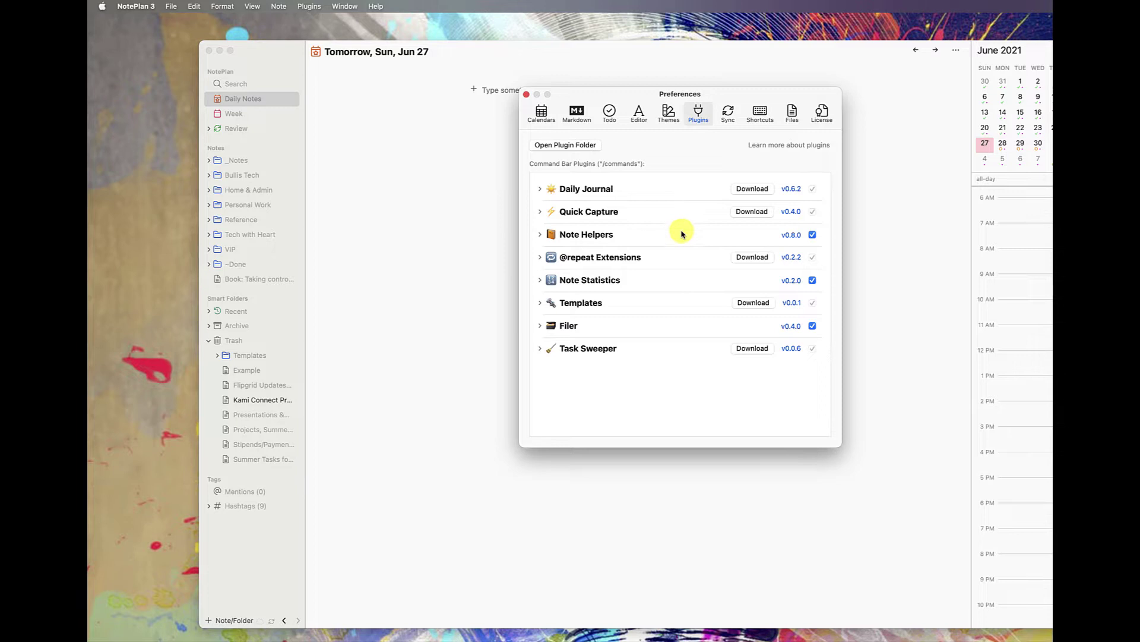
Step: Expand the Templates and Note Helpers plugins to show their command lists
left_click(540, 303)
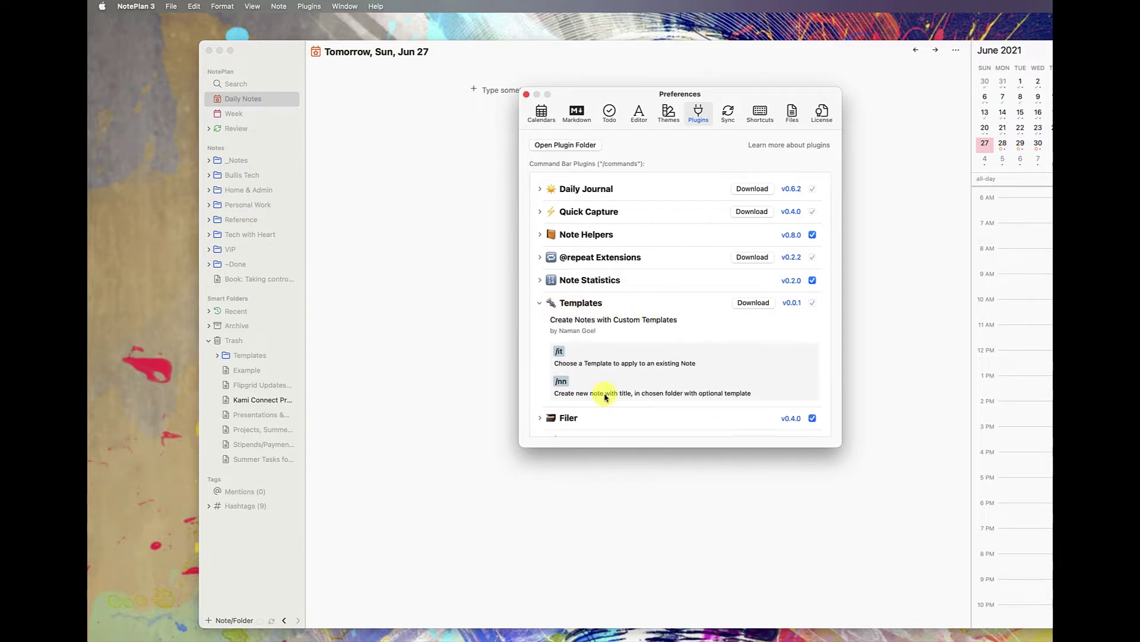
left_click(538, 234)
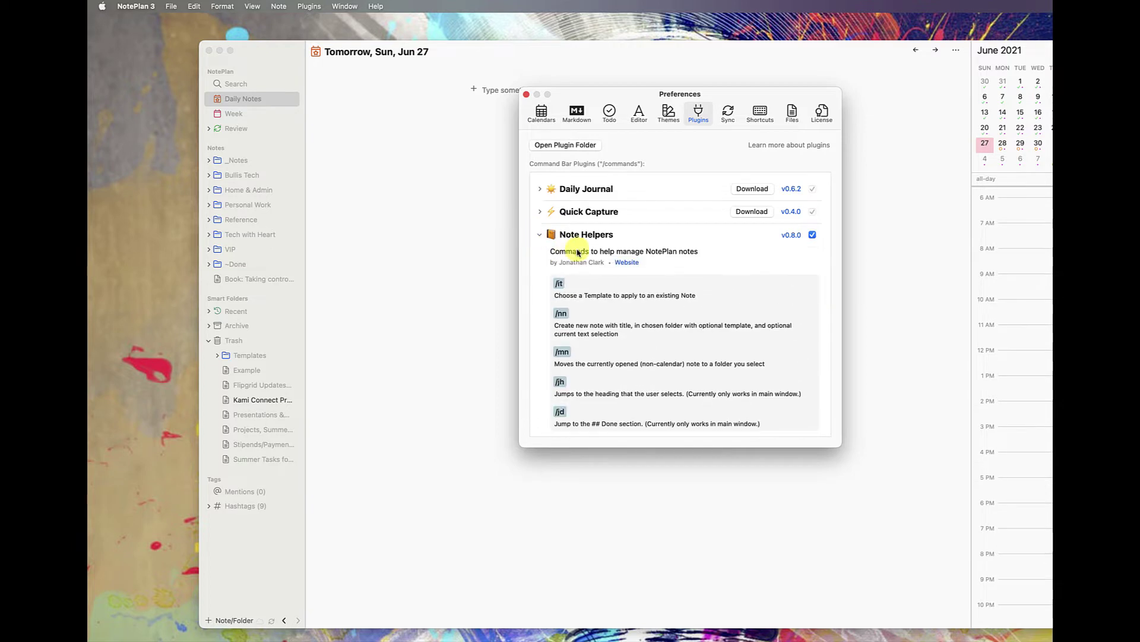
scroll(570, 244, "down", 2)
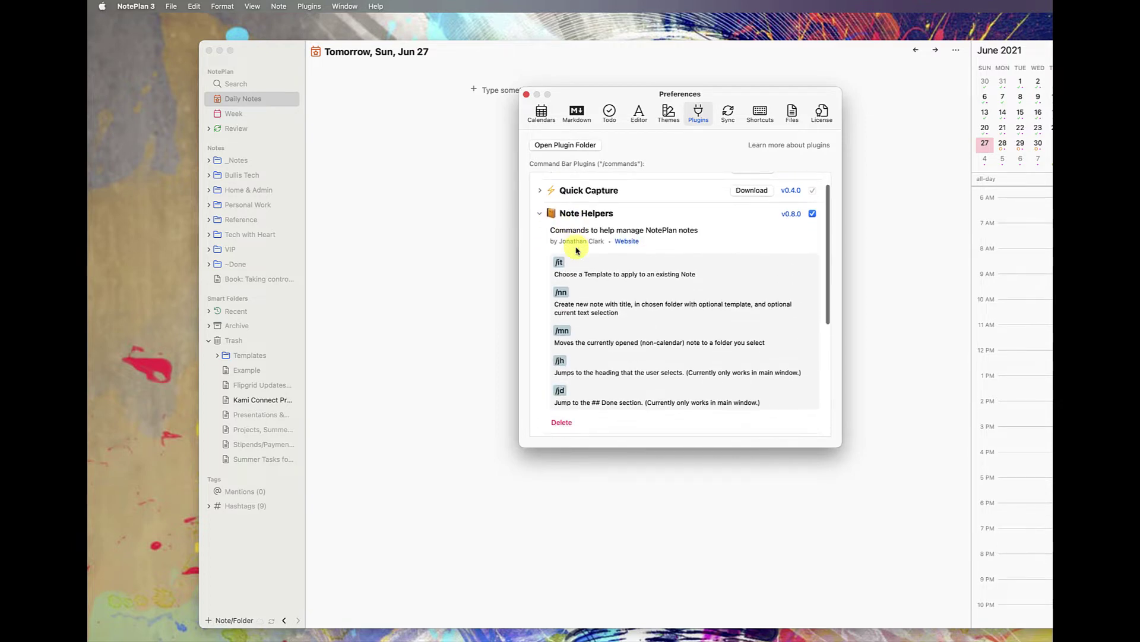
scroll(609, 285, "down", 5)
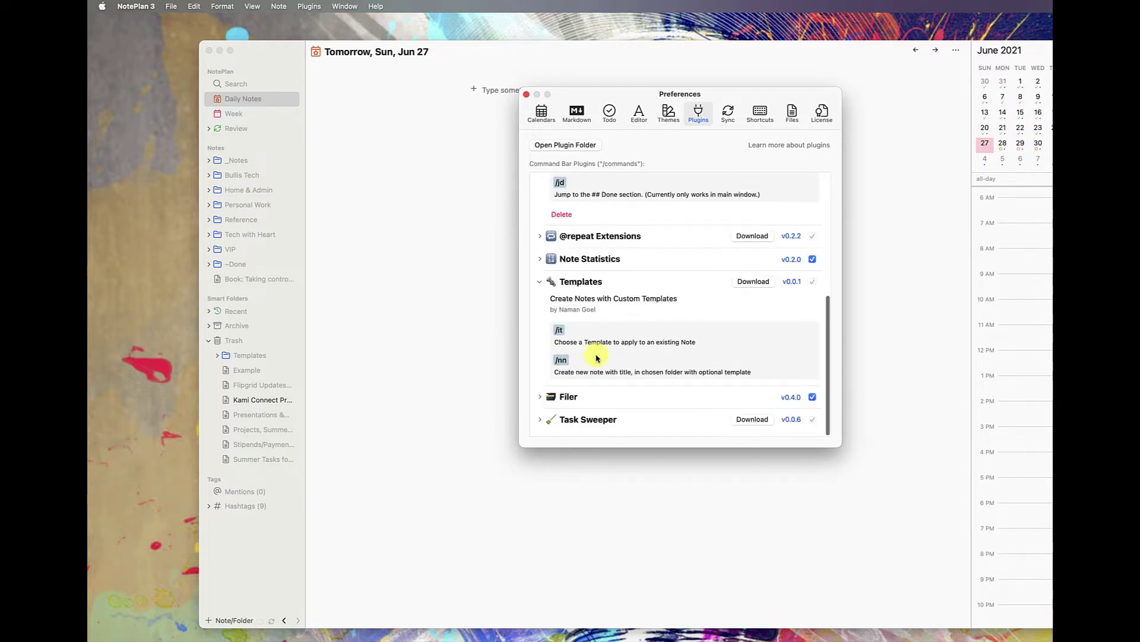
scroll(590, 362, "up", 6)
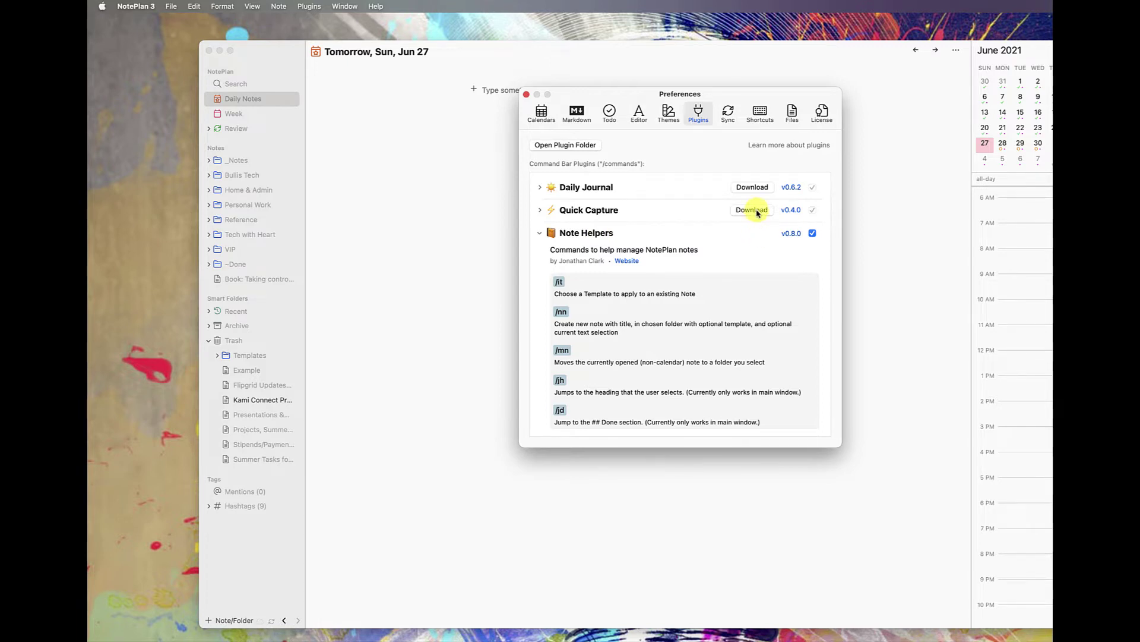
Step: Close Preferences and run the apply-template command /it from the Command Bar
left_click(526, 95)
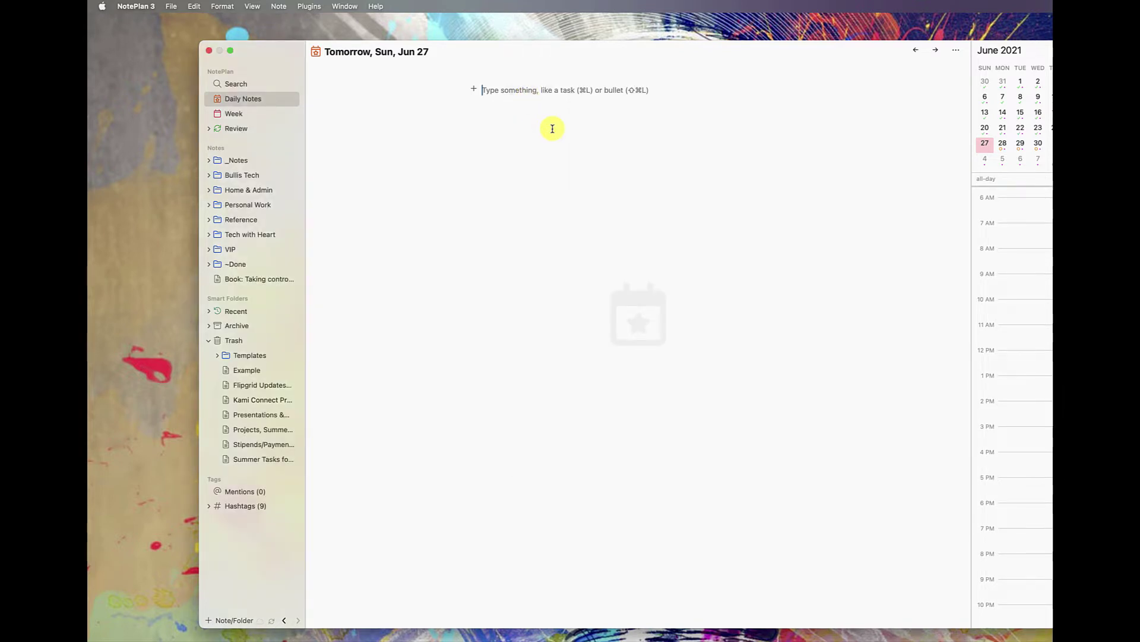
key("super+j")
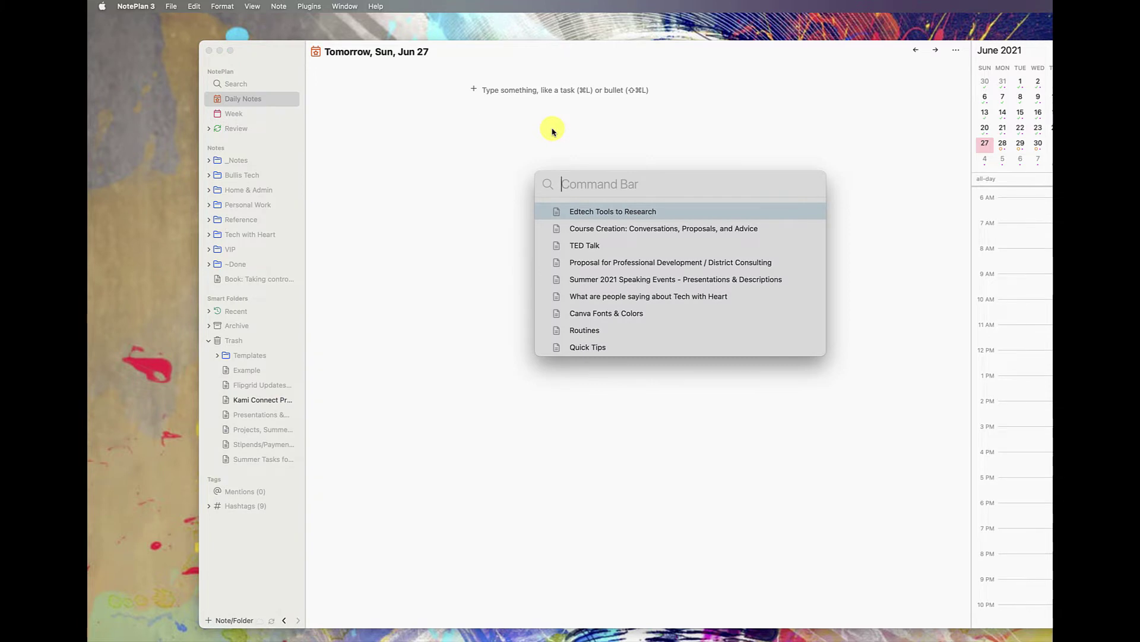
type("/")
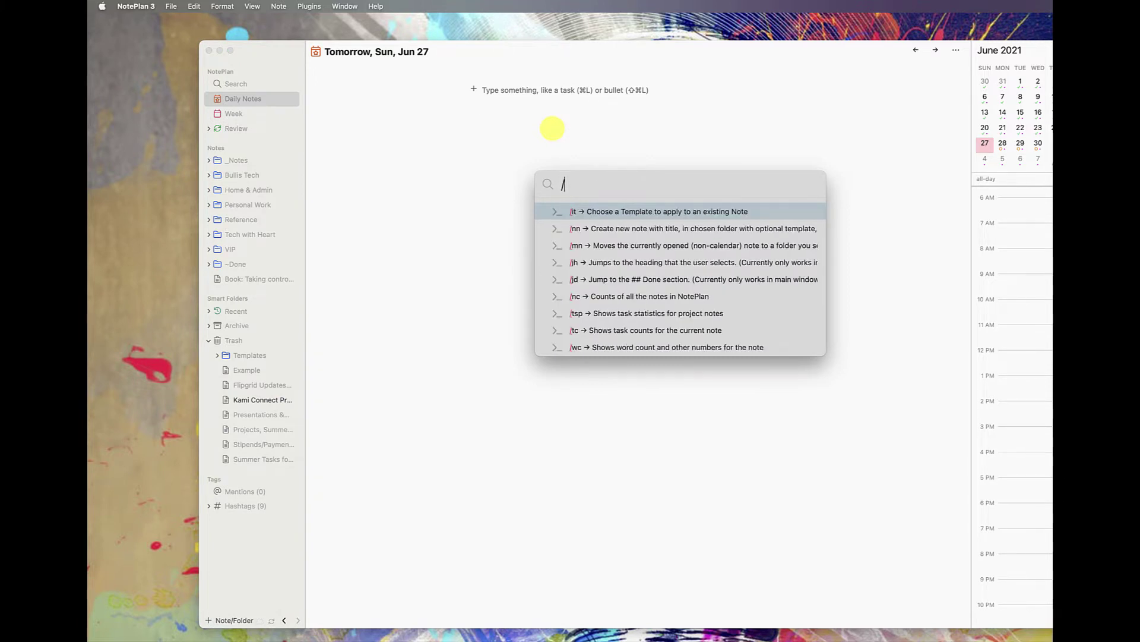
scroll(665, 280, "down", 3)
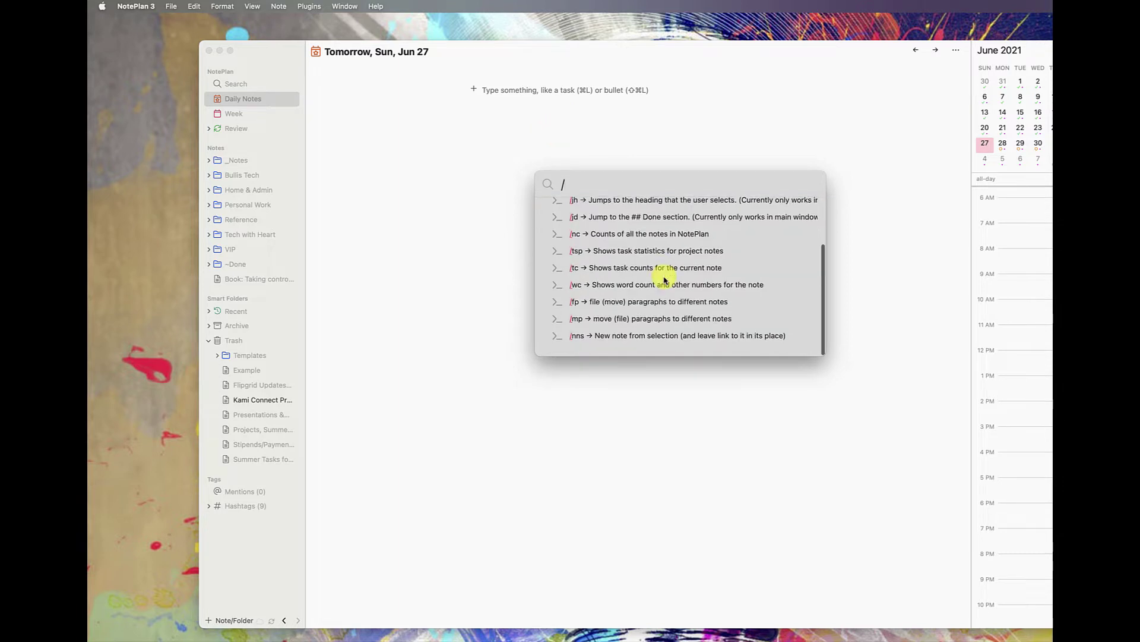
scroll(665, 279, "up", 3)
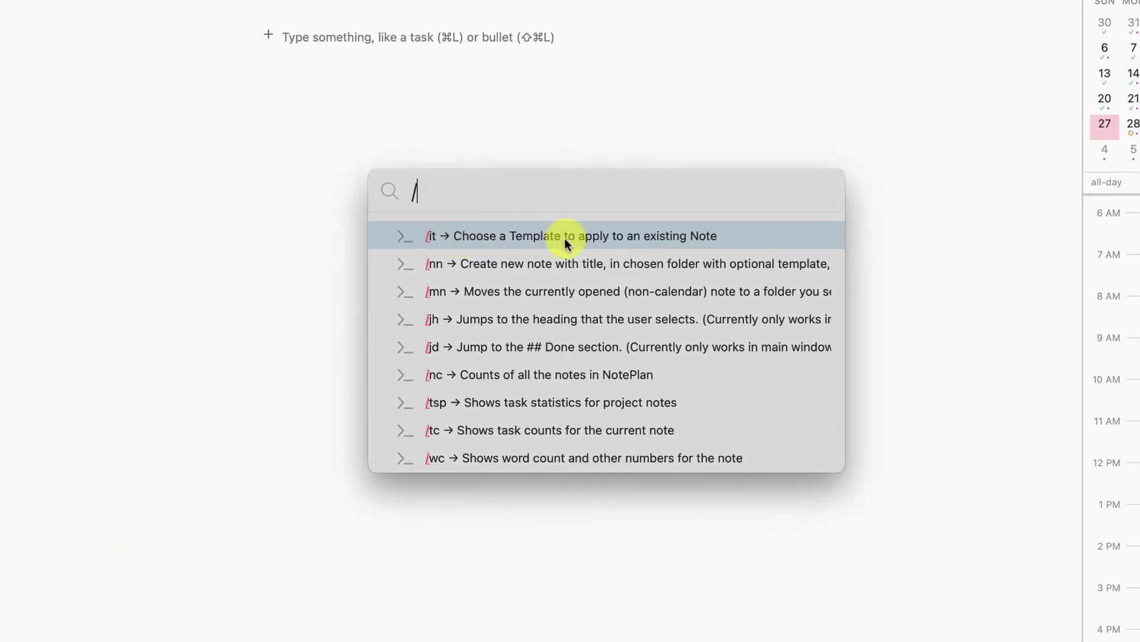
left_click(481, 239)
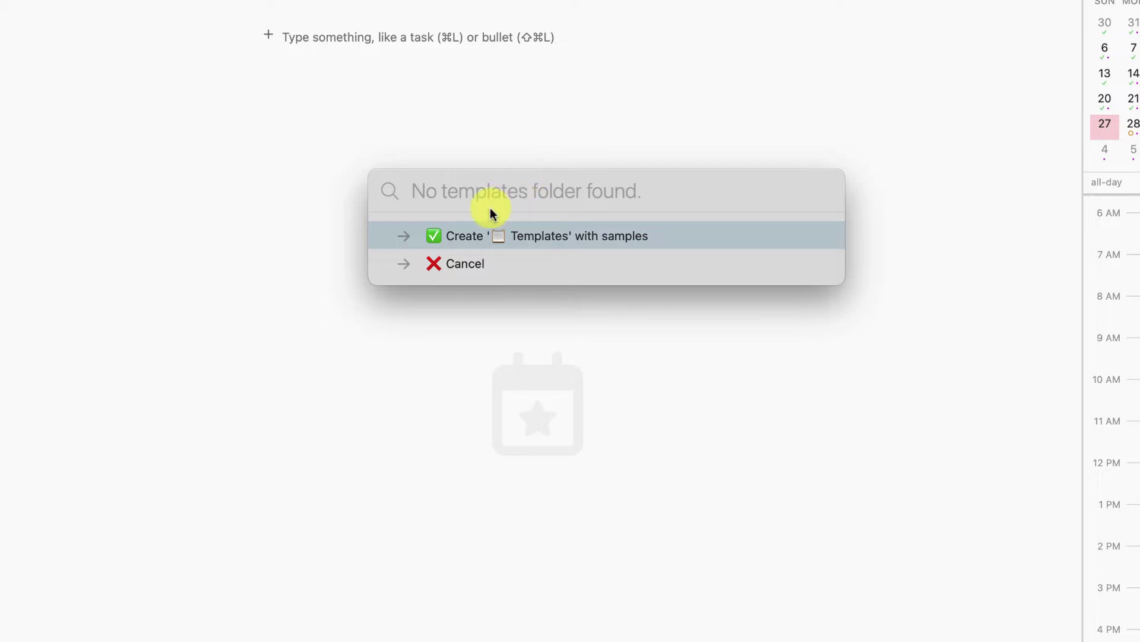
Step: Create the sample 'Templates' folder at the top level (/)
left_click(520, 244)
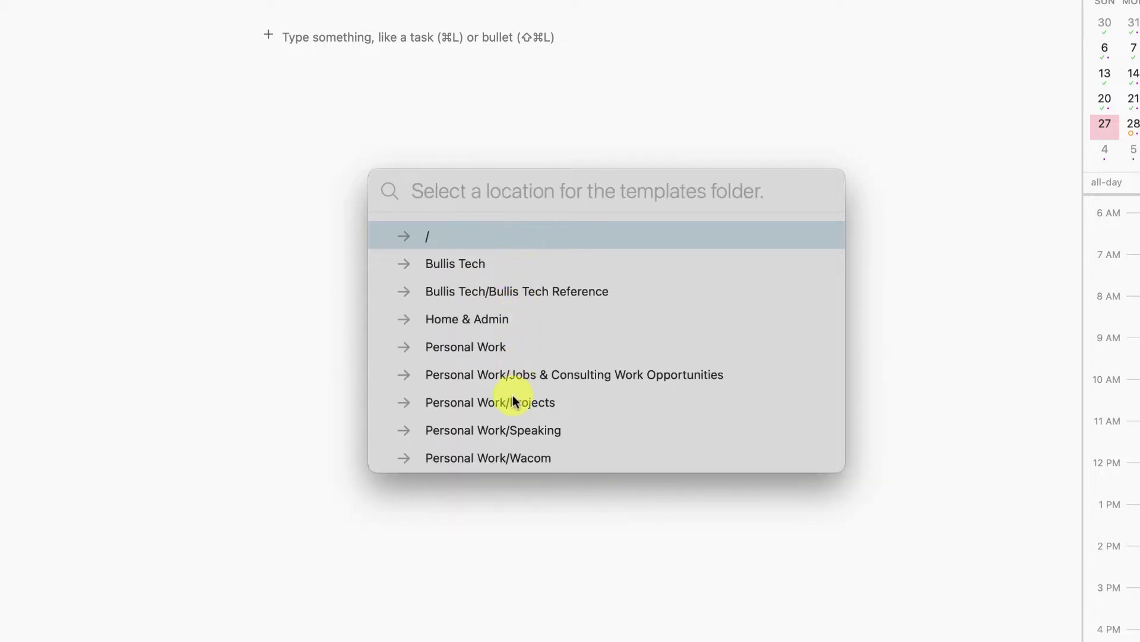
scroll(512, 395, "down", 2)
scroll(512, 394, "up", 2)
left_click(412, 243)
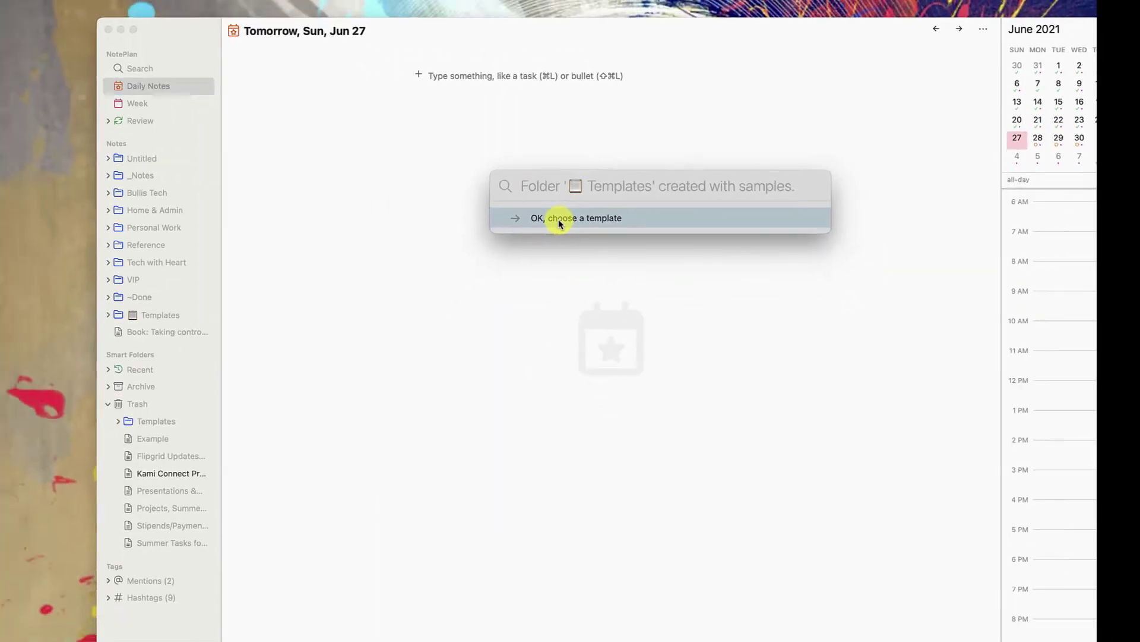
Step: Expand the Templates folder and preview the Daily Note and Meeting Note templates, ending on Daily Note Template
left_click(467, 236)
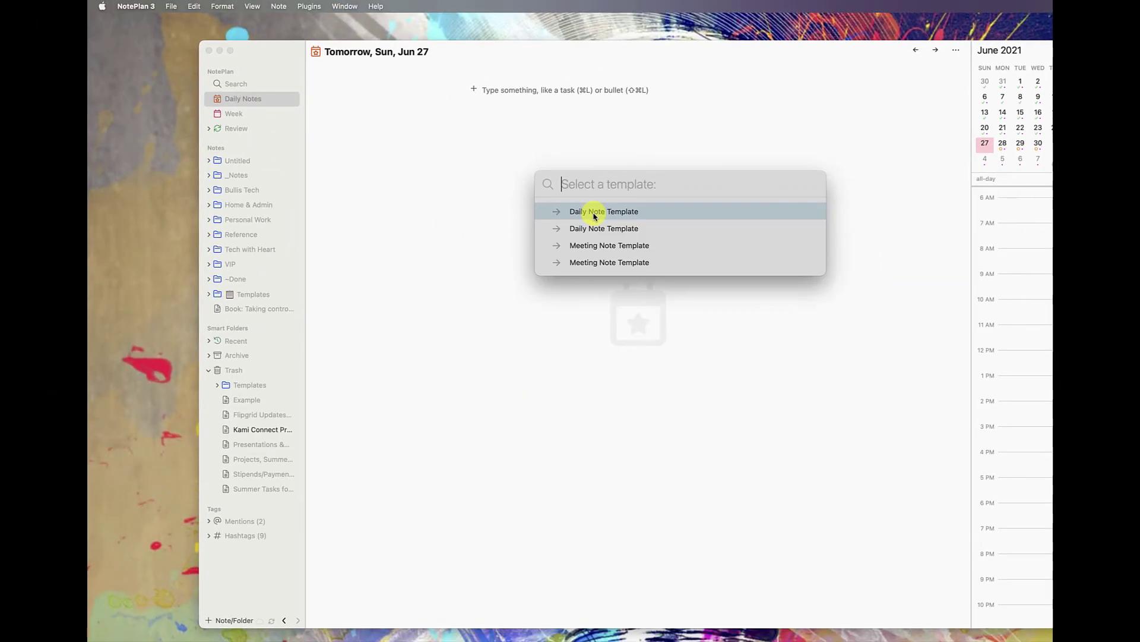
left_click(245, 300)
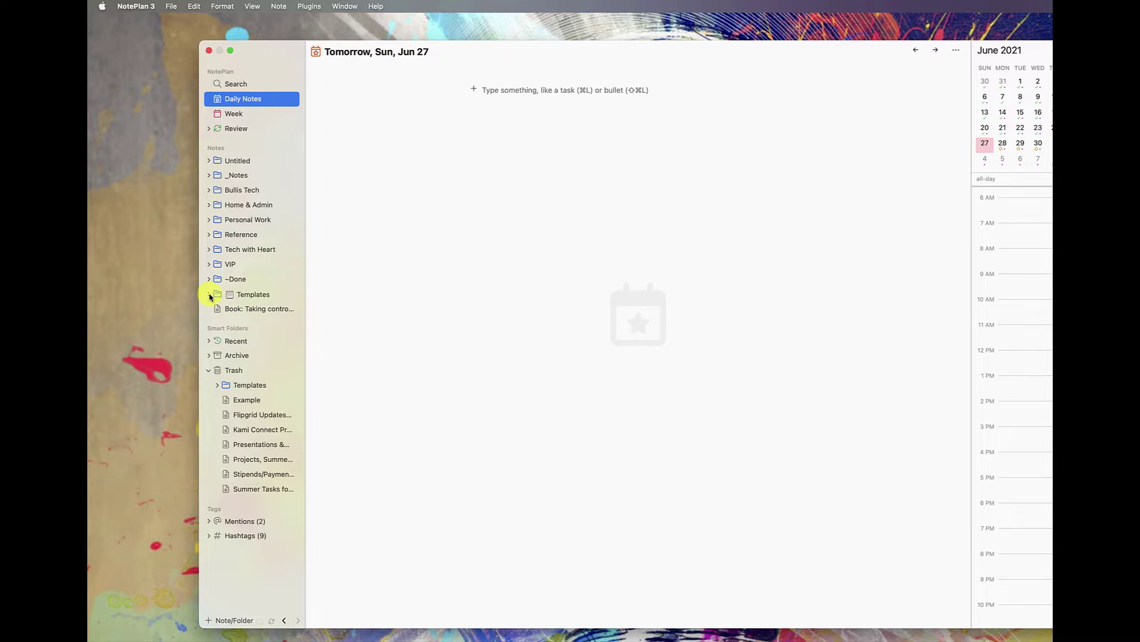
left_click(241, 297)
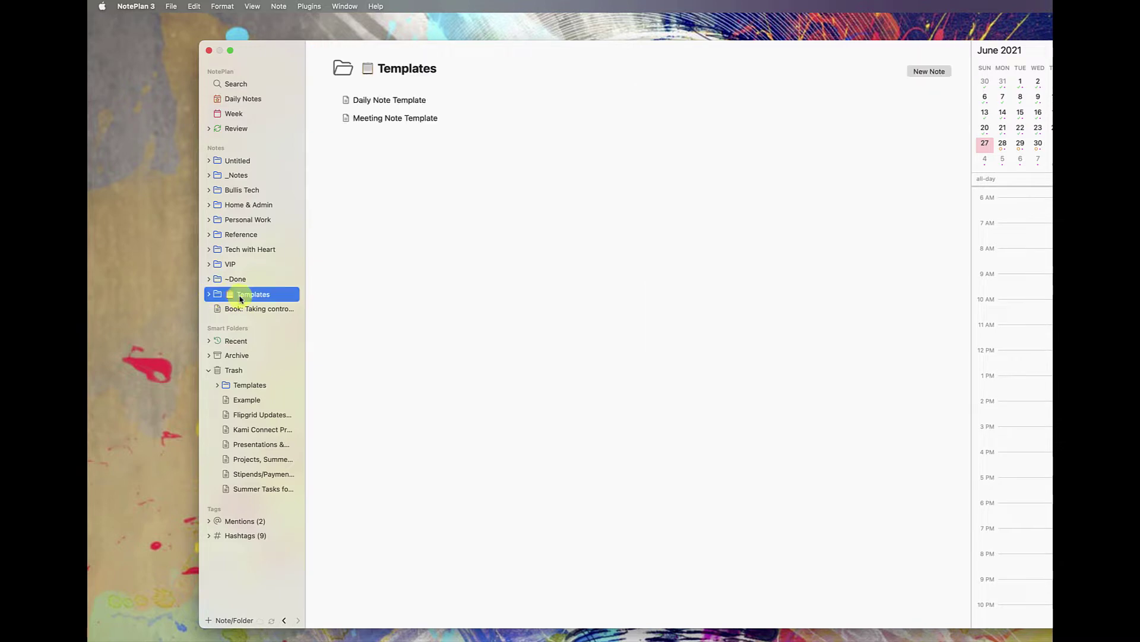
left_click(209, 294)
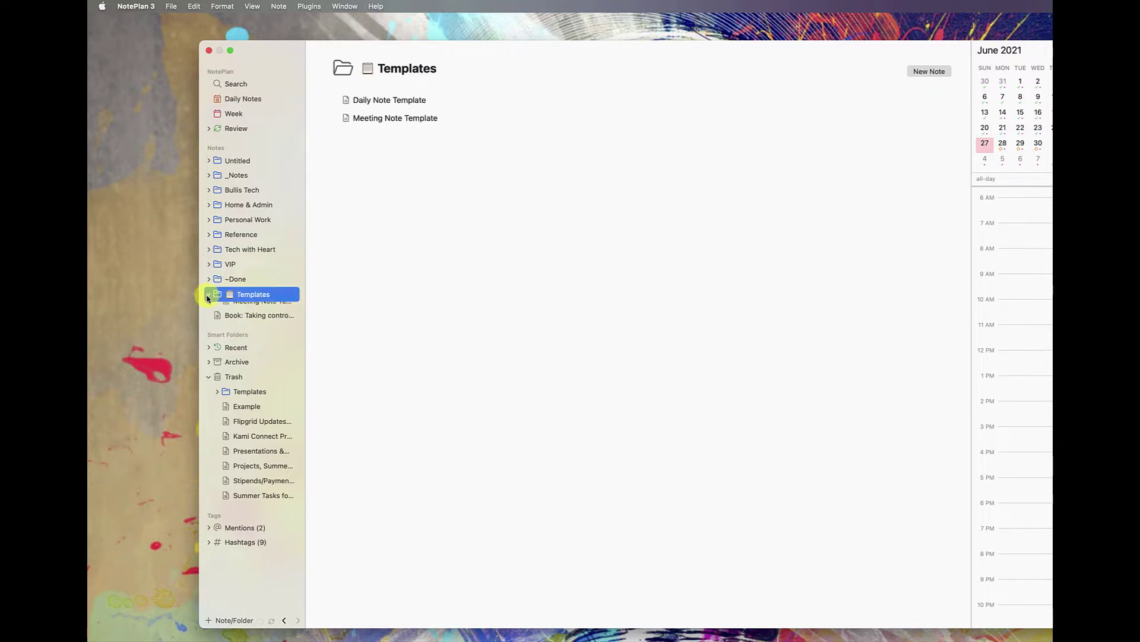
left_click(260, 314)
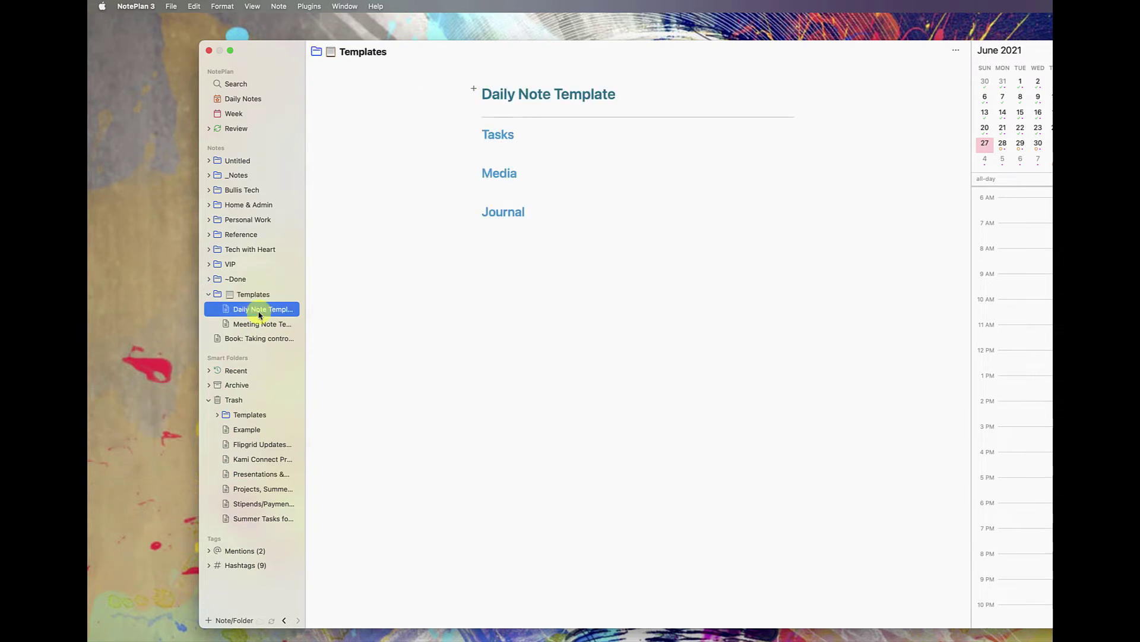
left_click(263, 326)
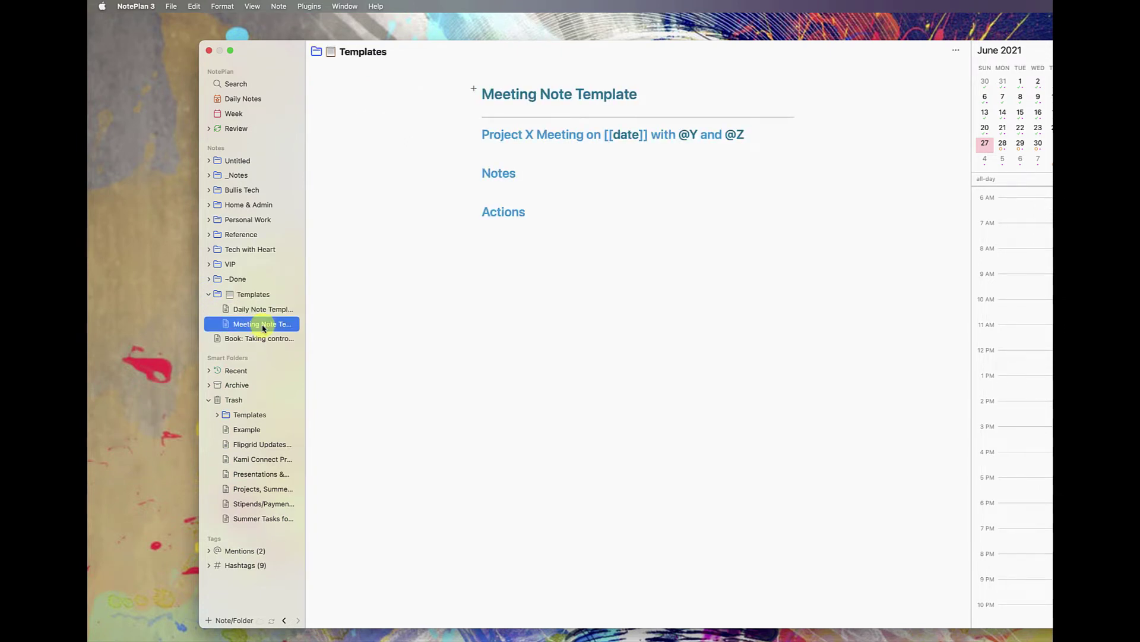
left_click(270, 310)
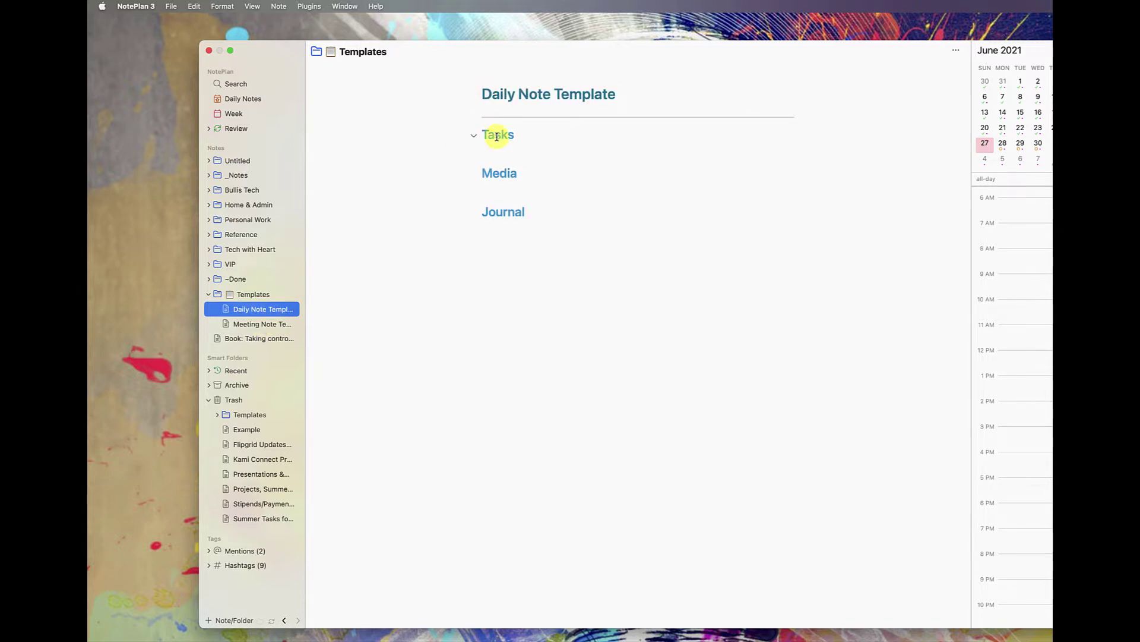
Step: Rename the Daily Note Template's 'Media' heading to 'Research'
left_click(517, 212)
left_click(493, 172)
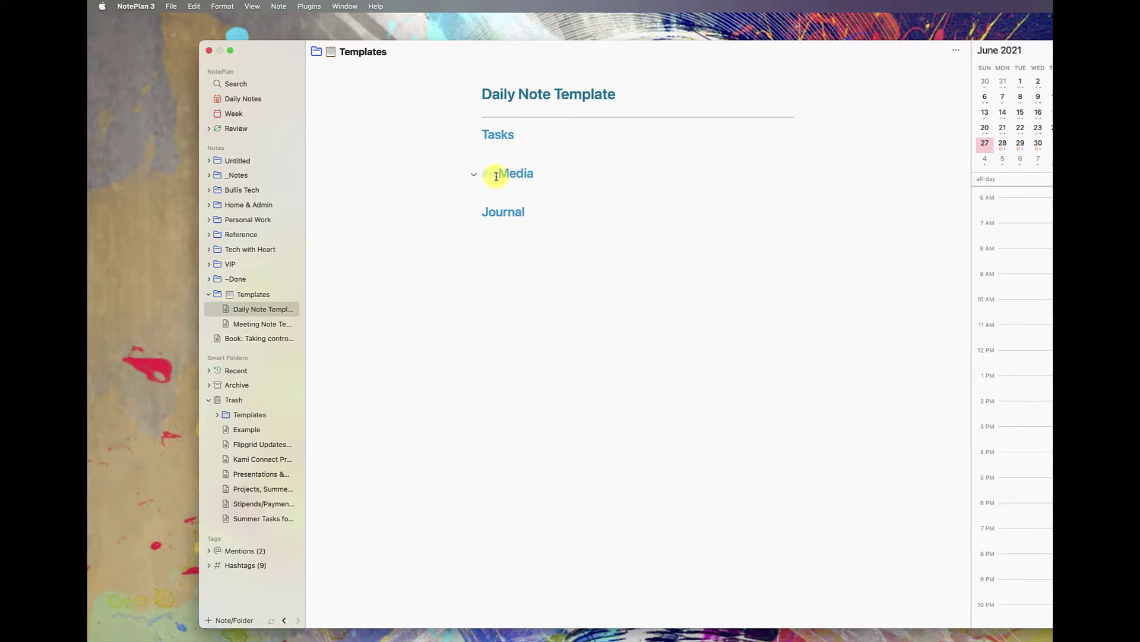
left_click_drag(499, 173, 538, 174)
type("Research")
left_click(594, 234)
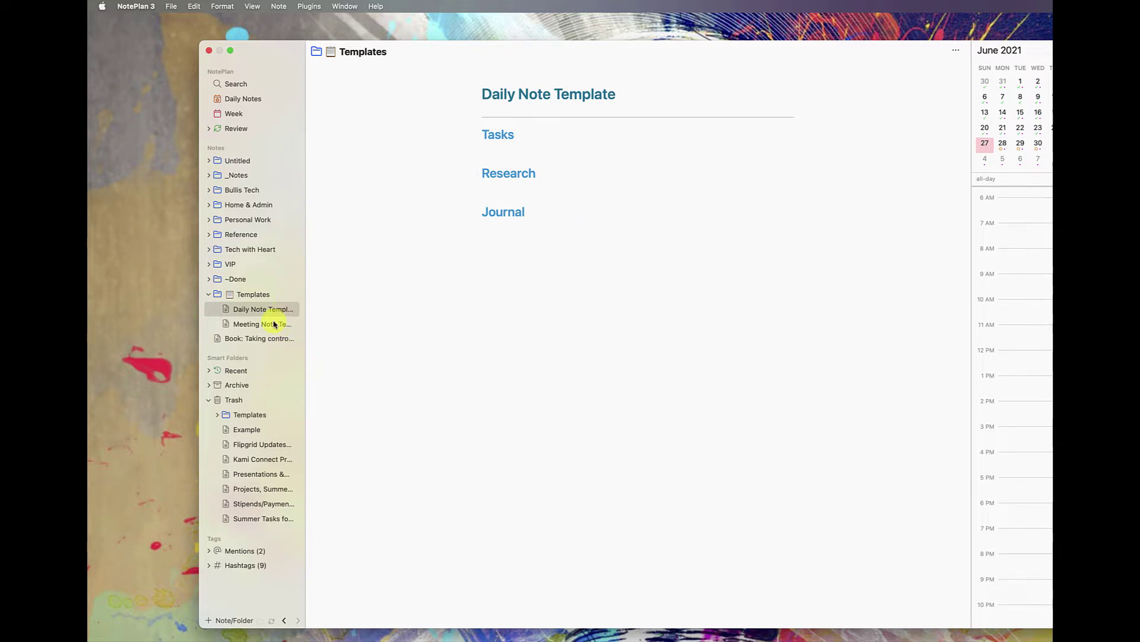
Step: Create 'My Own Template' in Templates with a '## To Do List' heading and Items 1–3
left_click(210, 620)
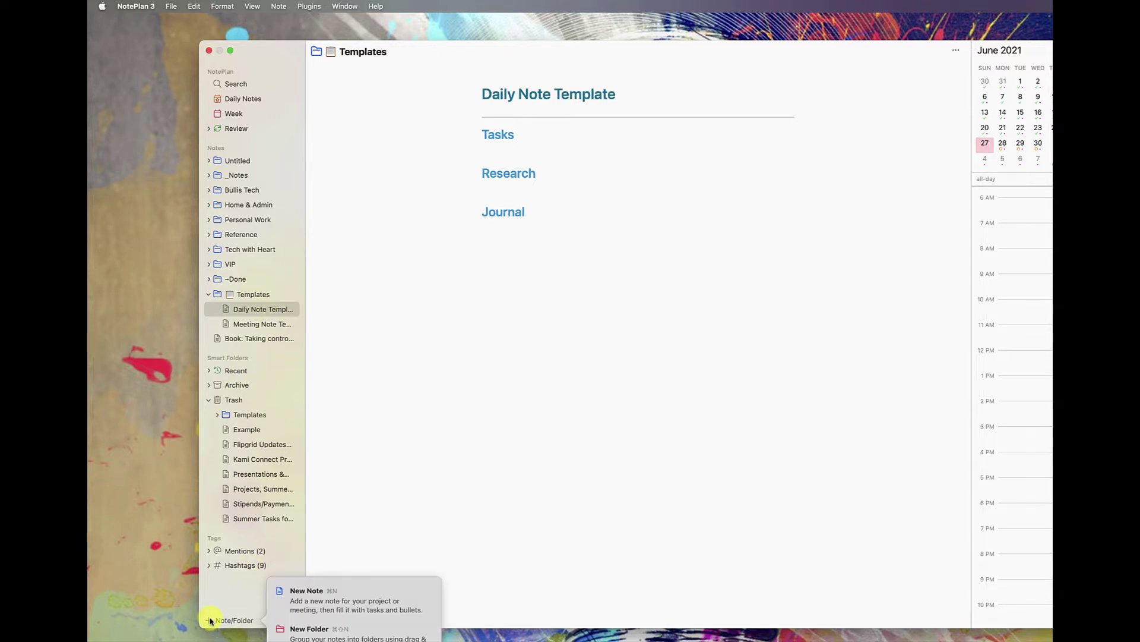
left_click(331, 597)
type("My Own Template")
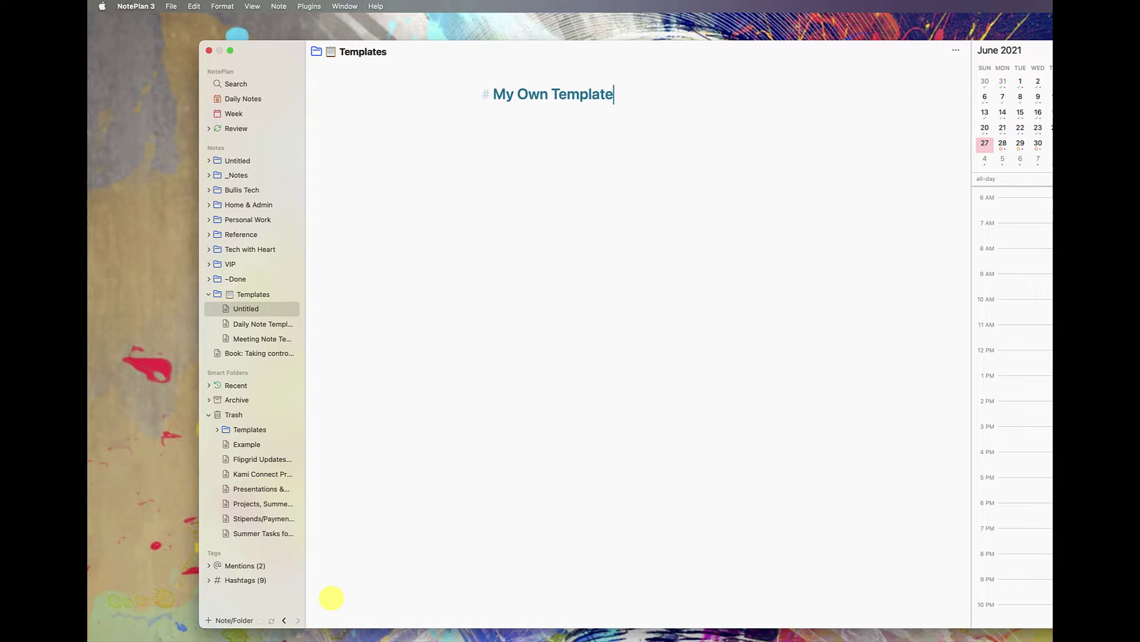
key("Return")
type("## To Do List")
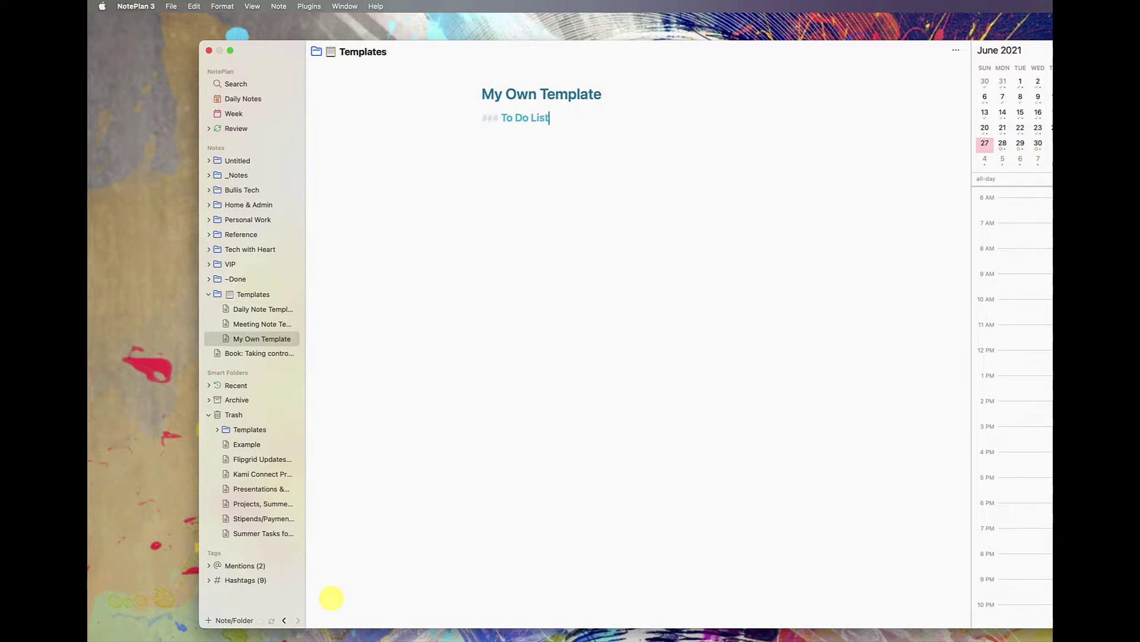
key("Return")
type("* Item 1")
key("Return")
type("Item 2")
key("Return")
type("Item 3")
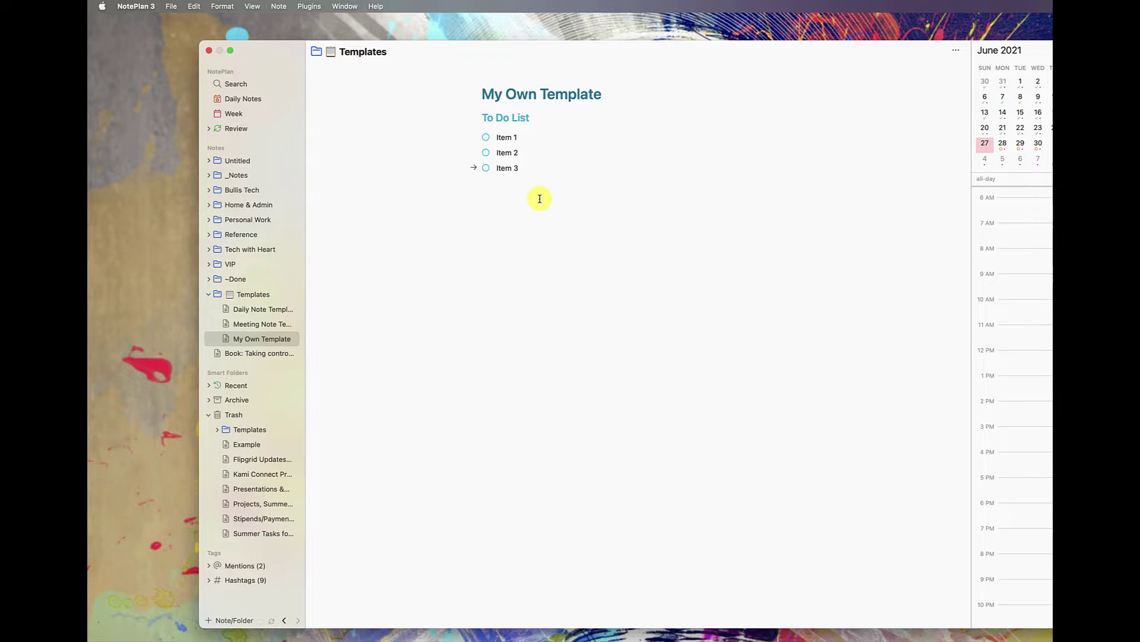
Step: Preview the Daily Note, Meeting Note and My Own templates, ending on My Own Template
left_click(262, 309)
left_click(268, 326)
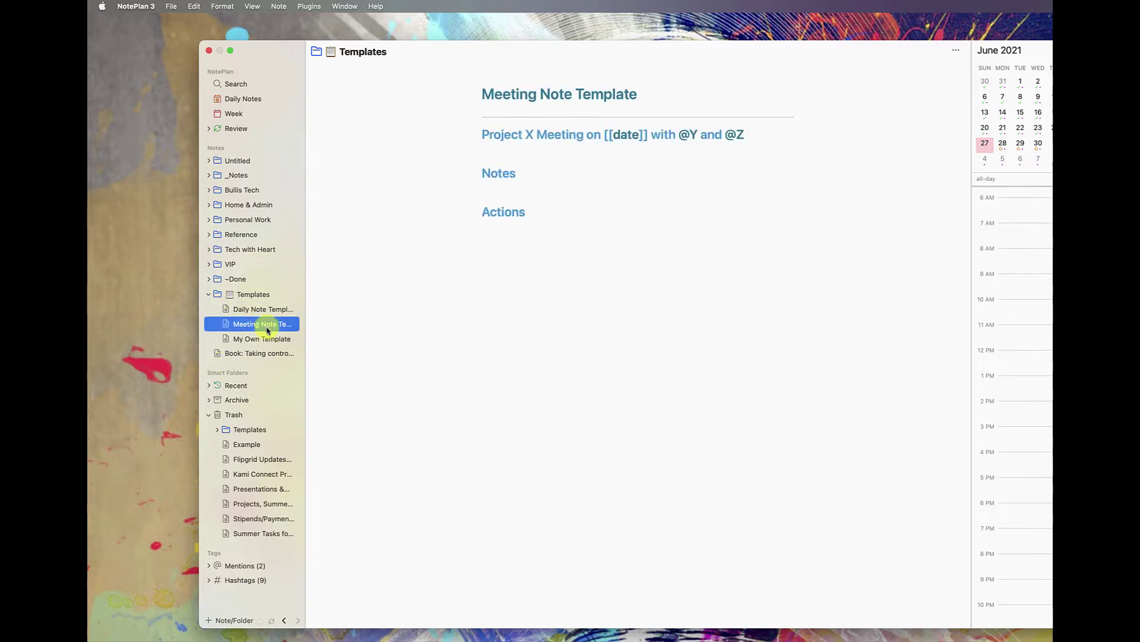
left_click(270, 338)
left_click(270, 309)
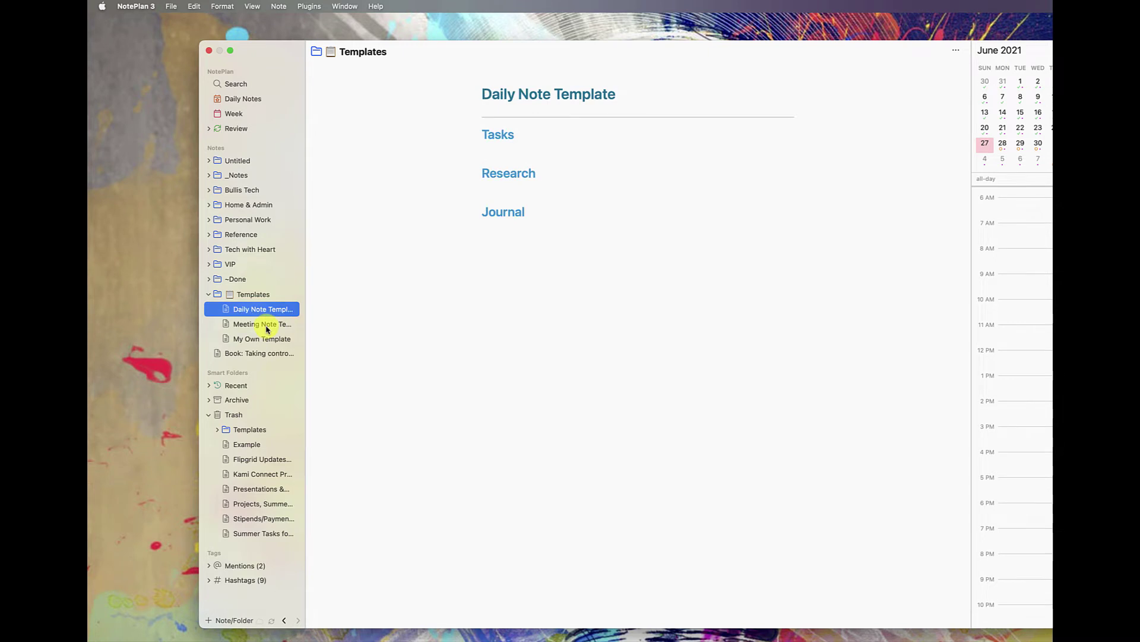
left_click(267, 329)
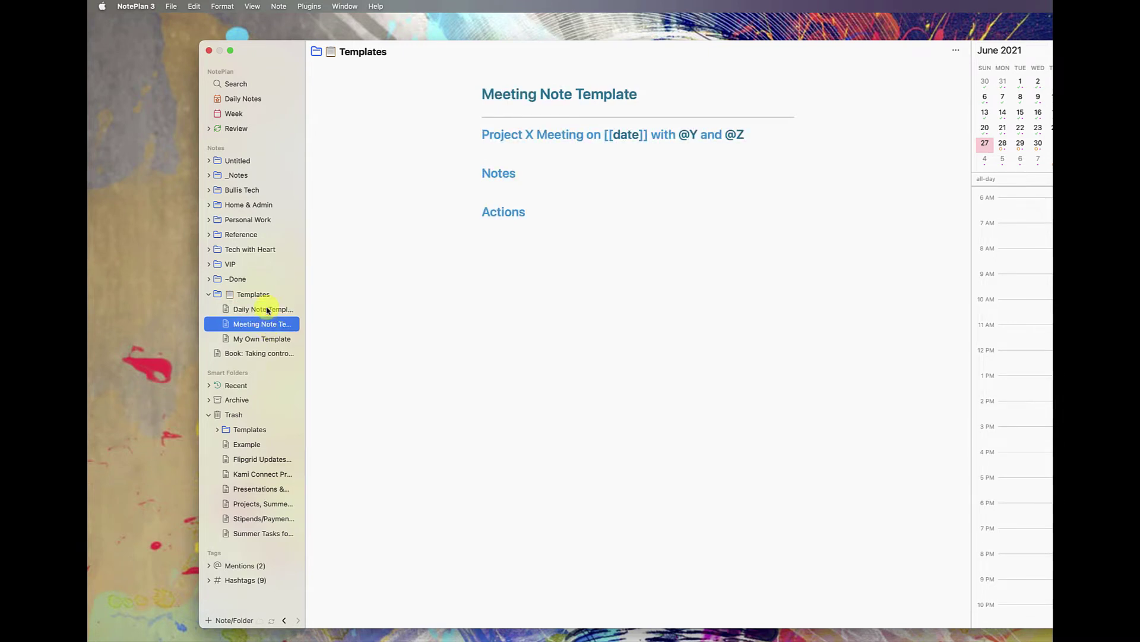
left_click(268, 310)
left_click(510, 172)
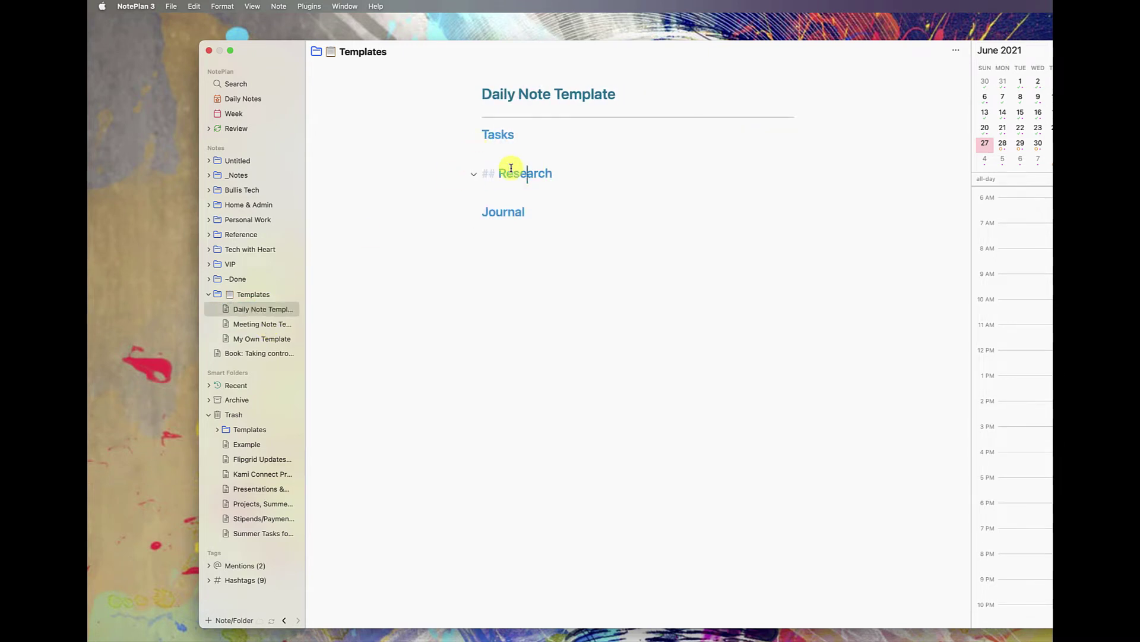
left_click(247, 344)
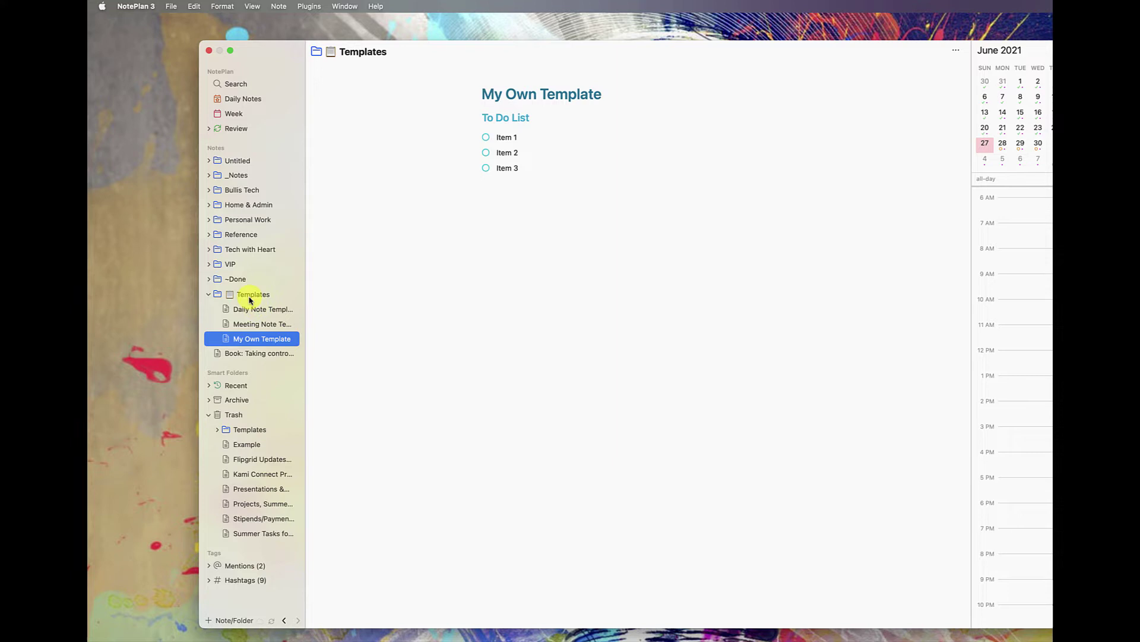
Step: Apply the Daily Note Template to tomorrow's daily note with the /itp command
left_click(248, 98)
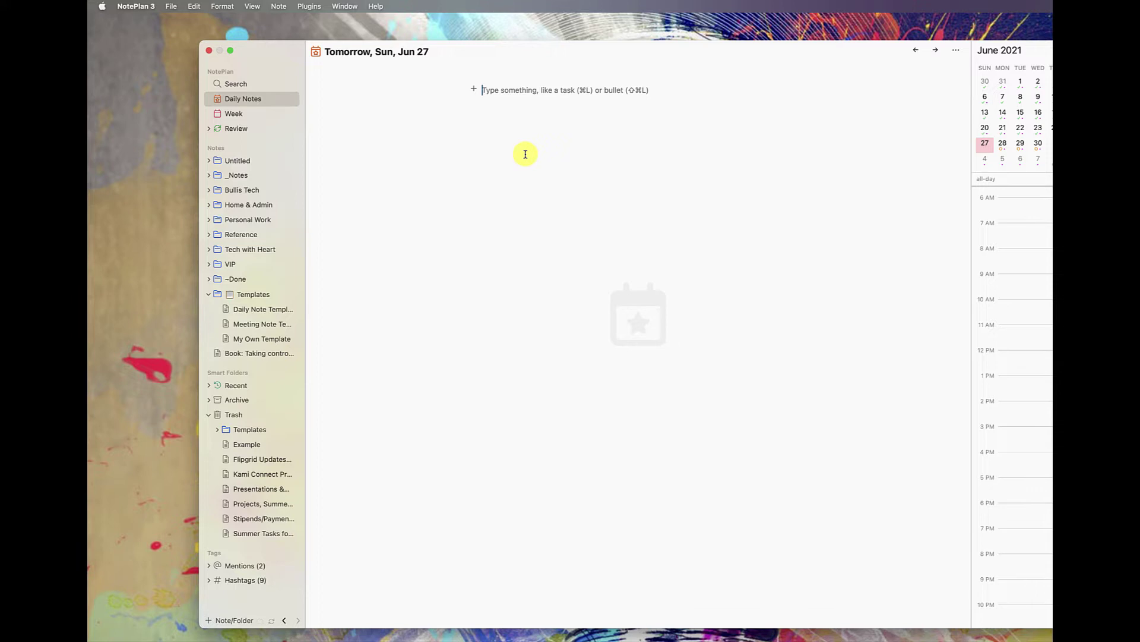
key("super+j")
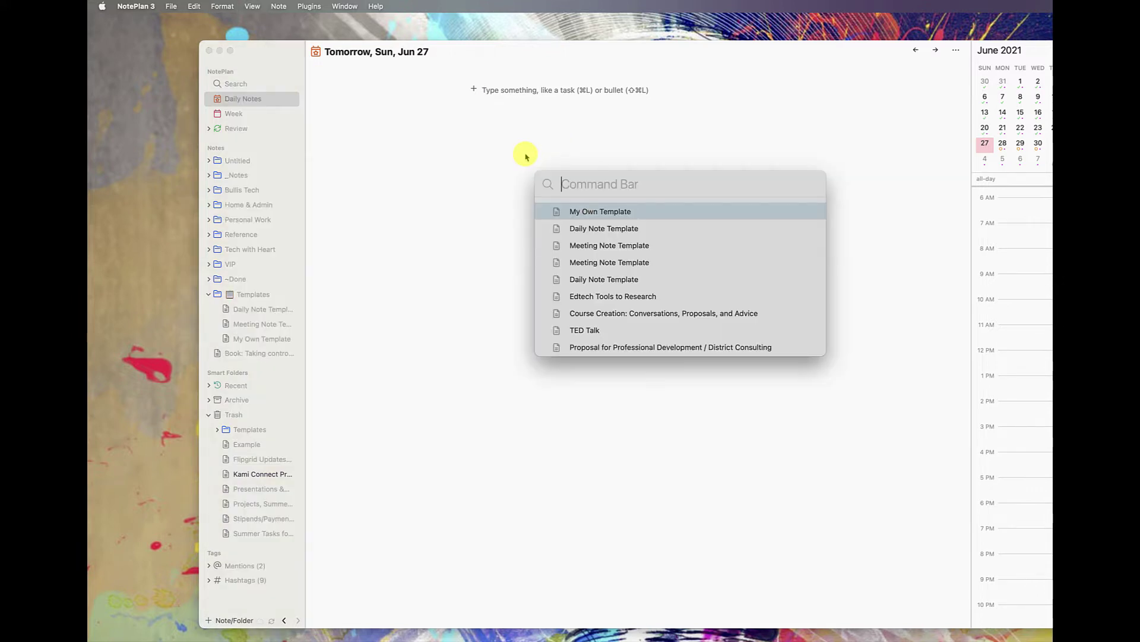
type("/")
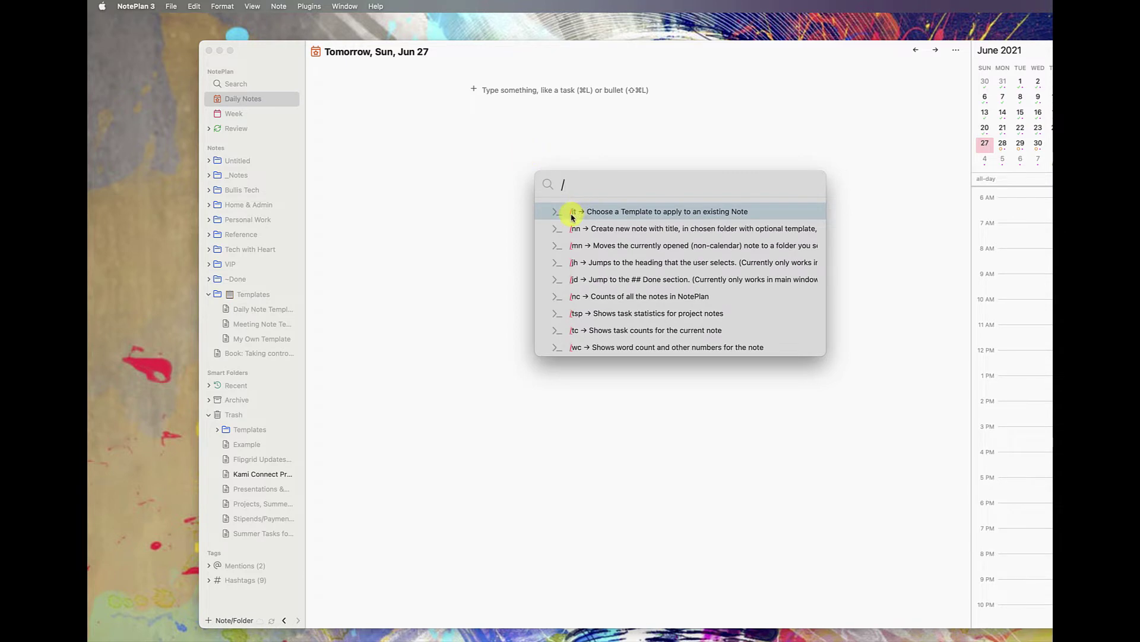
left_click(585, 212)
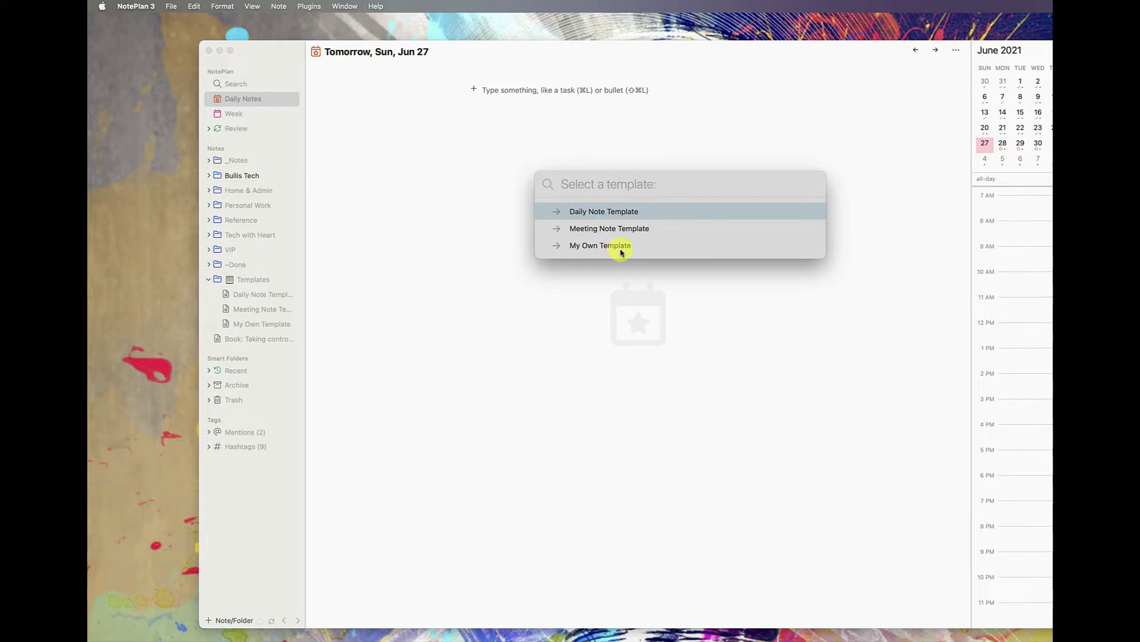
left_click(613, 212)
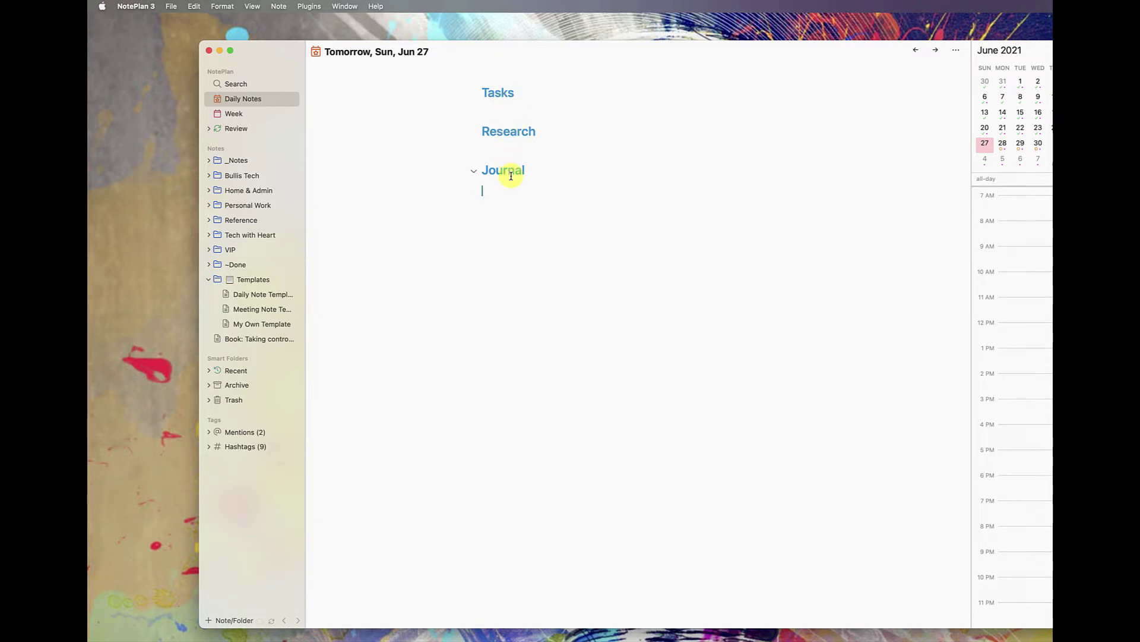
Step: Write 'Populate this with whatever I need to write...' under Journal, then insert My Own Template via /it
type("Populate this with whatever I need to write...")
key("Return")
key("Return")
key("Return")
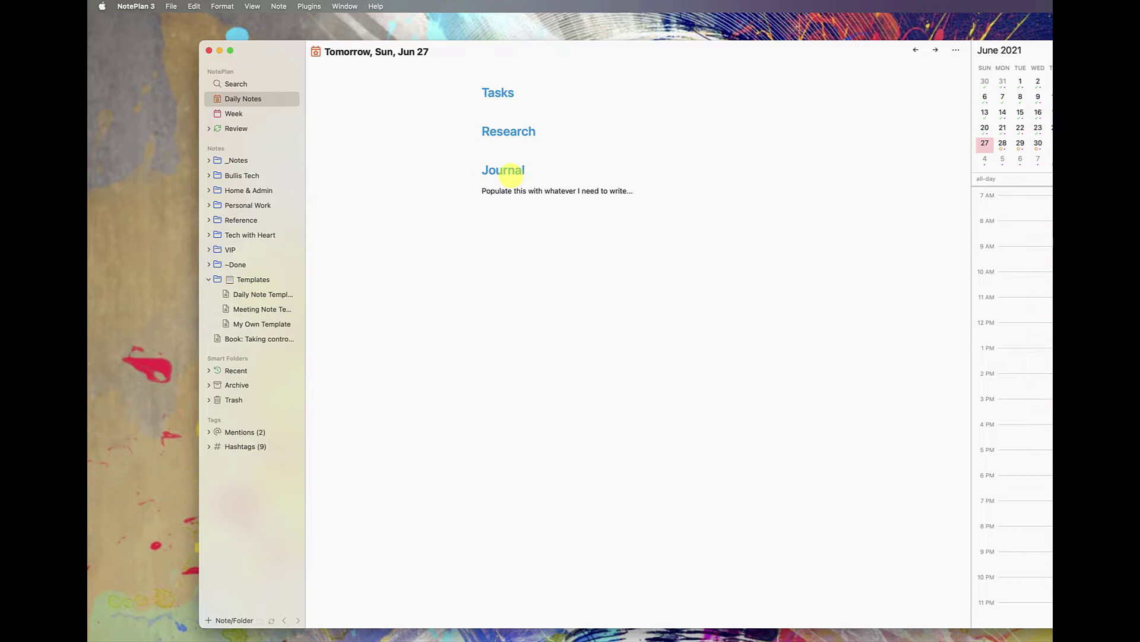
key("super+j")
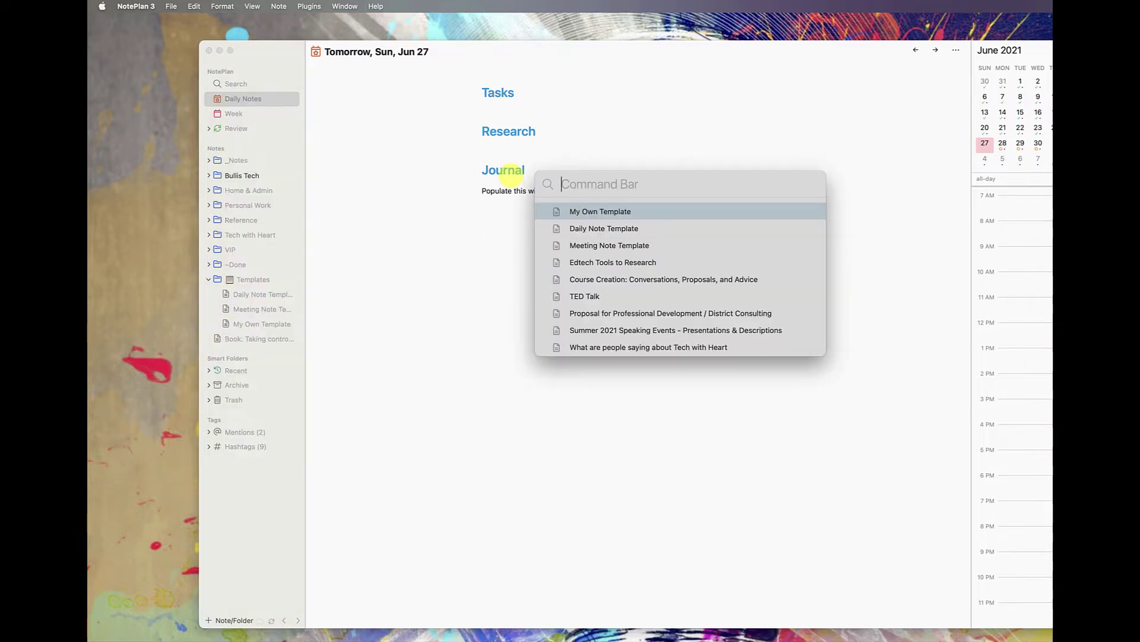
type("/it")
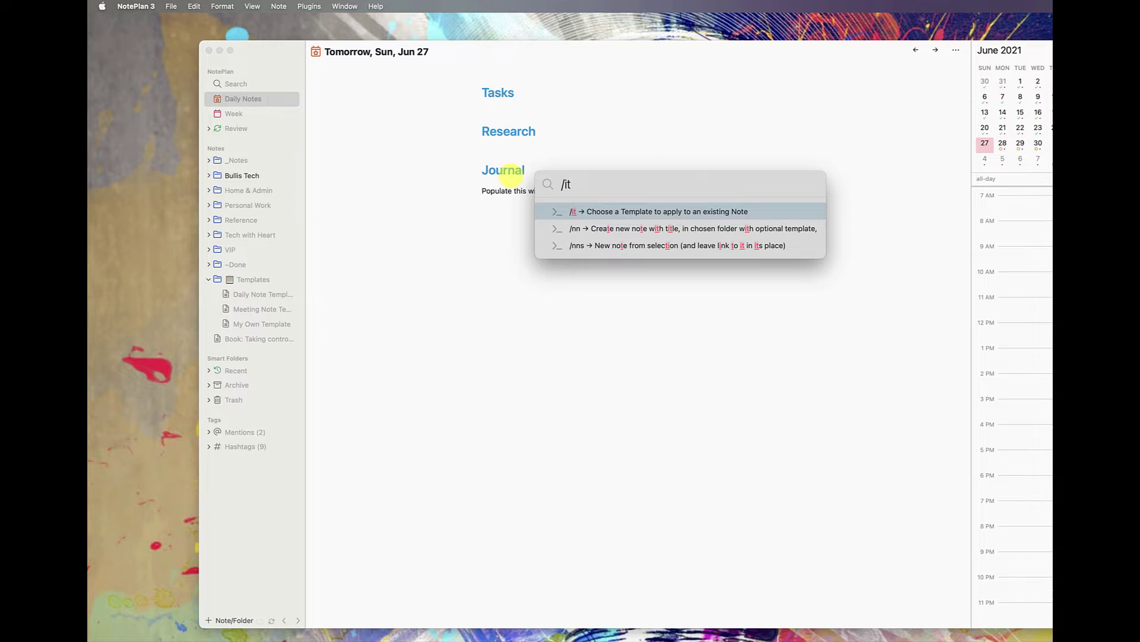
key("Return")
left_click(620, 244)
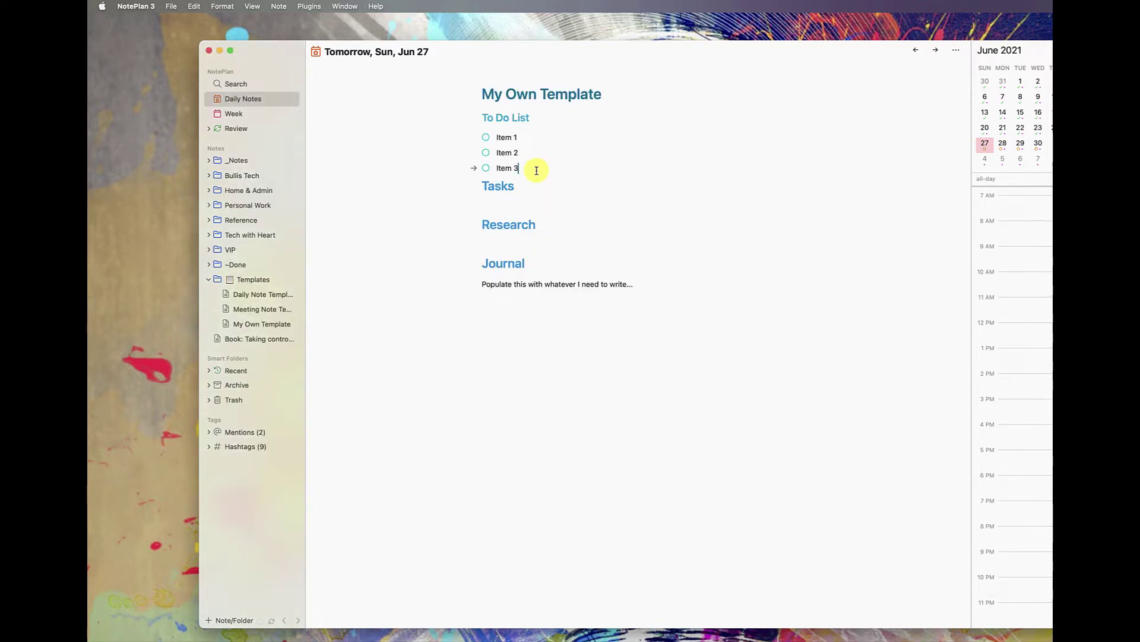
Step: Move My Own Template's heading and To Do List items below the Journal section
key("Return")
key("super+Up")
key("shift+Down")
key("shift+Down")
key("shift+Down")
key("shift+Down")
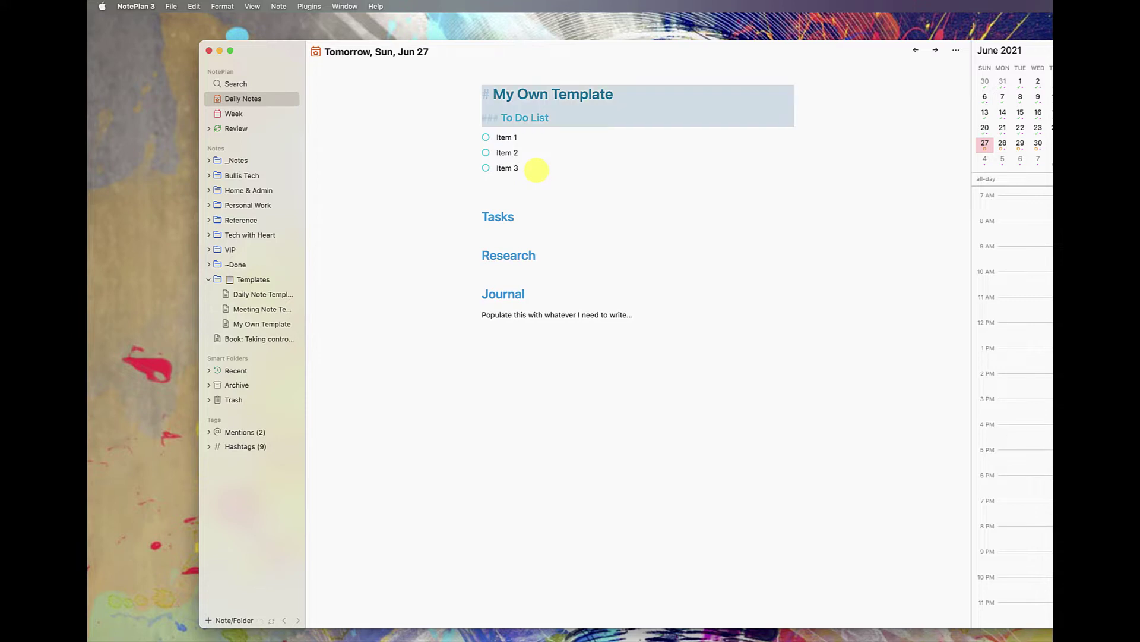
key("shift+Down")
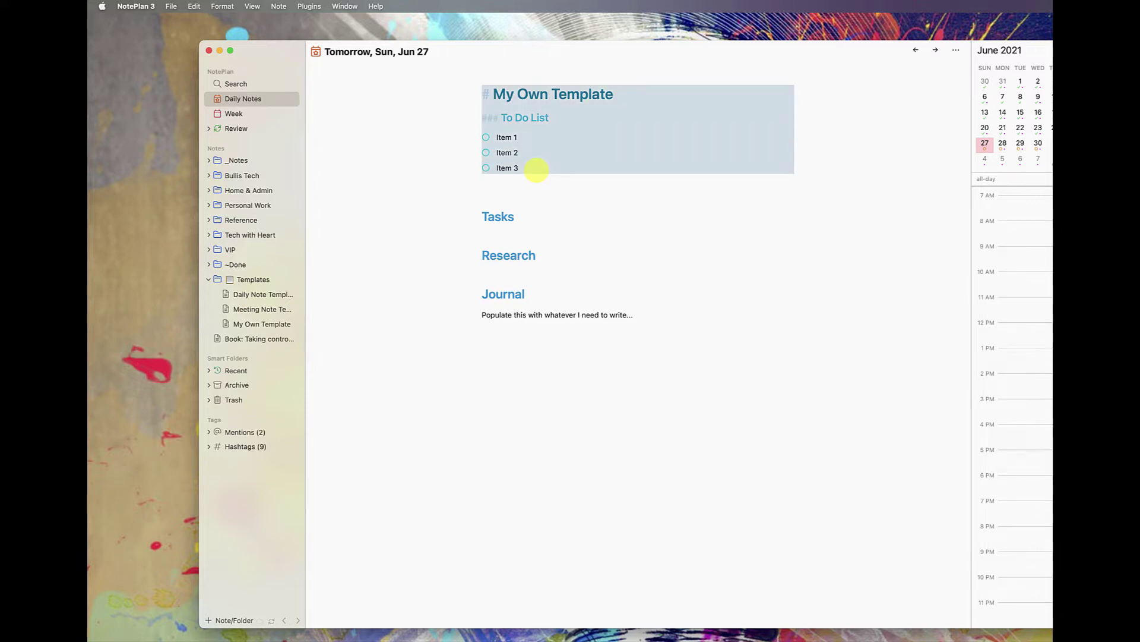
key("alt+super+Down")
key("alt+super+Down")
key("alt+super+Down")
key("alt+super+Down")
key("alt+super+Down")
key("alt+super+Down")
key("alt+super+Down")
key("alt+super+Down")
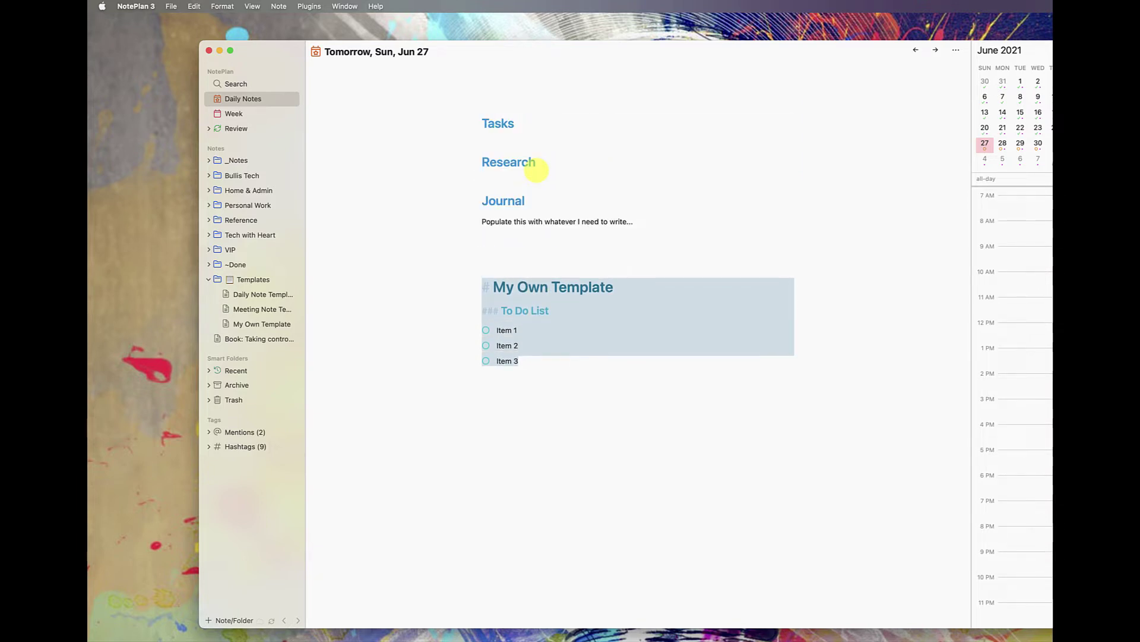
left_click(539, 92)
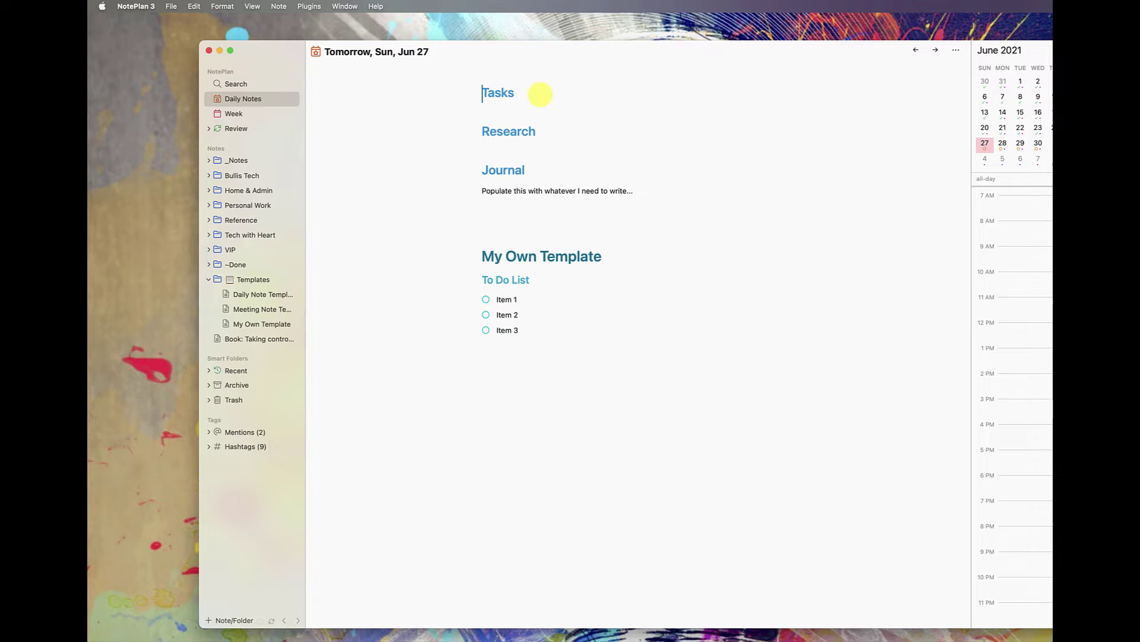
left_click(528, 254)
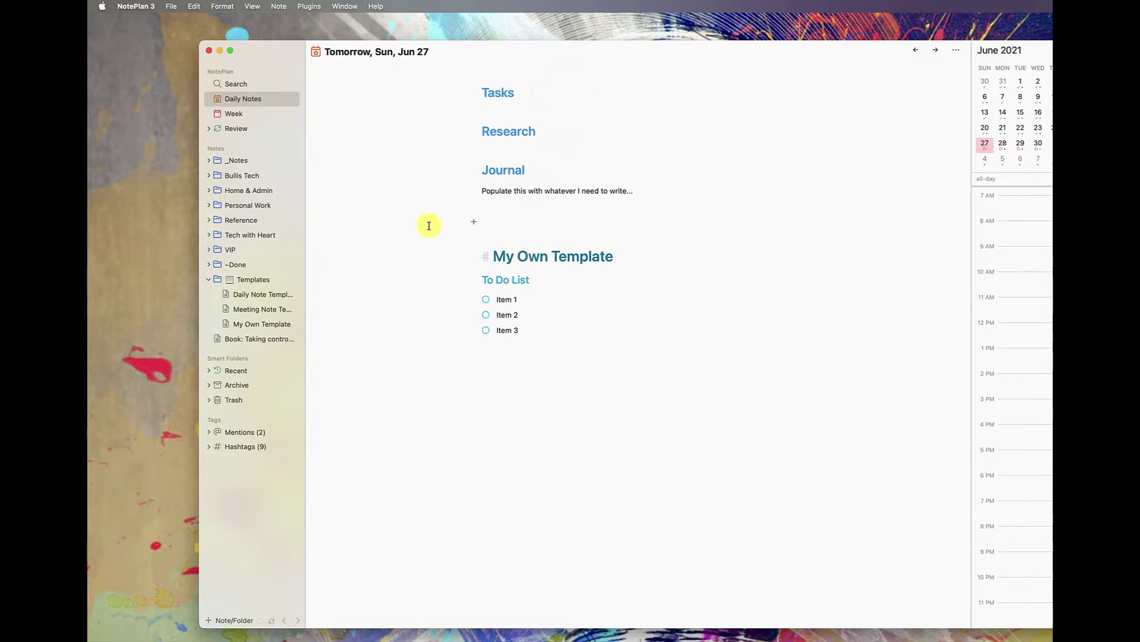
Step: Create a top-level note 'Sample Note' from the Meeting Note Template using /nn
key("super+j")
type("/")
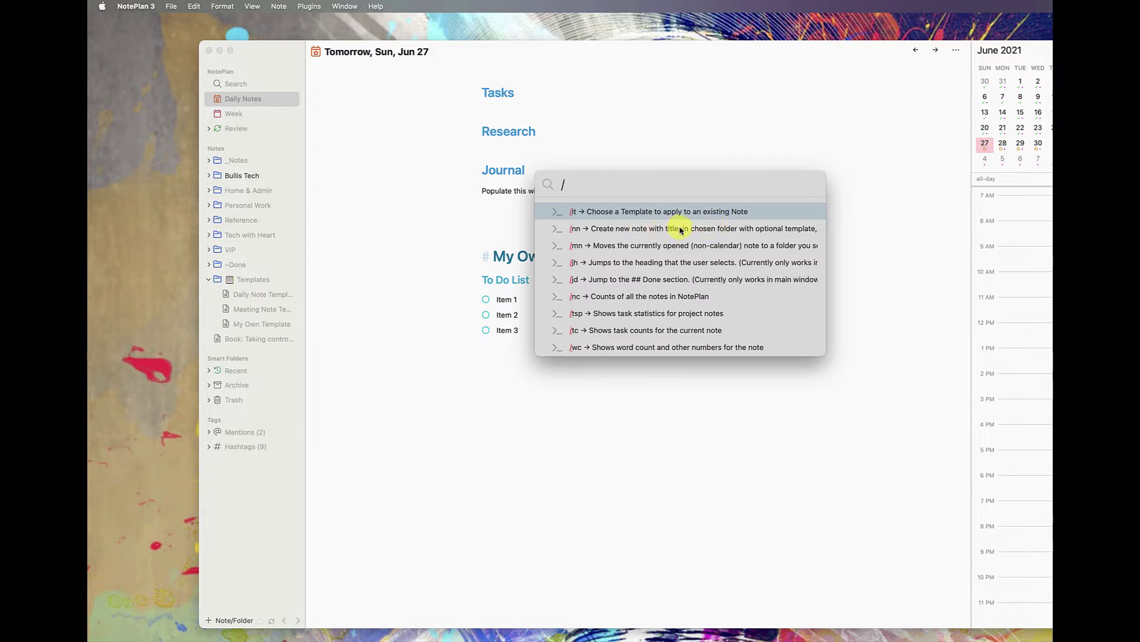
left_click(733, 234)
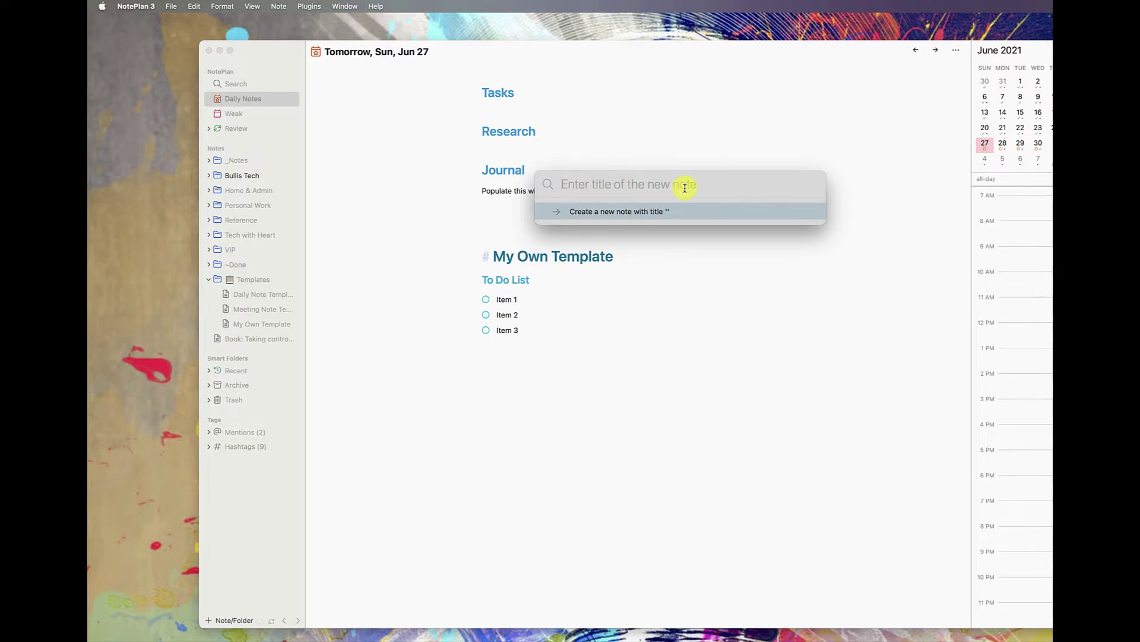
type("Sample Note")
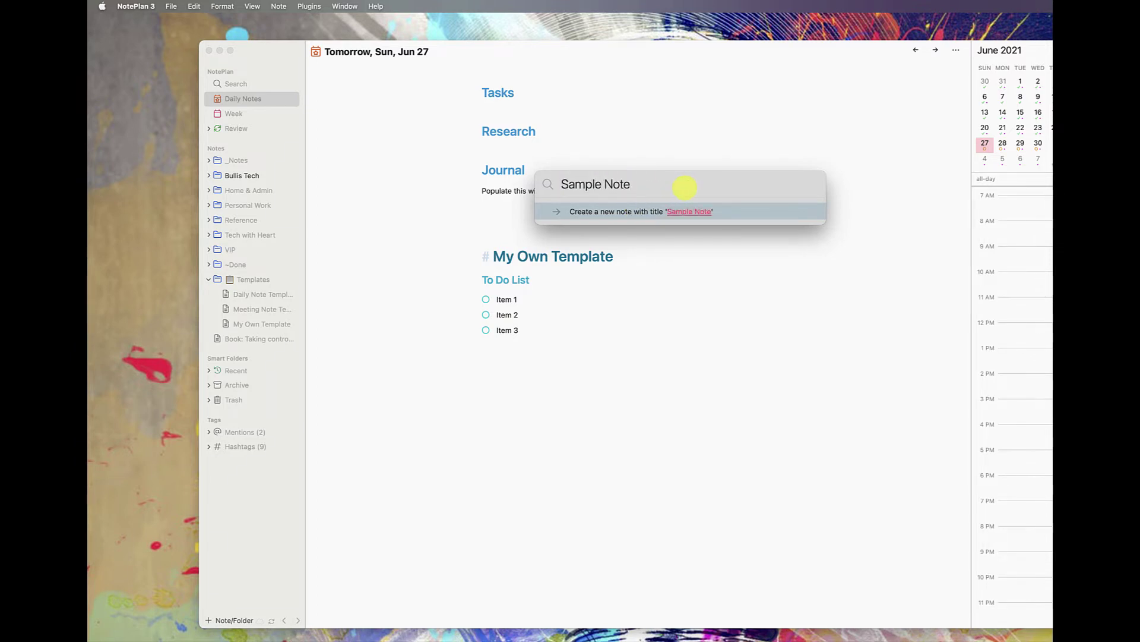
left_click(644, 212)
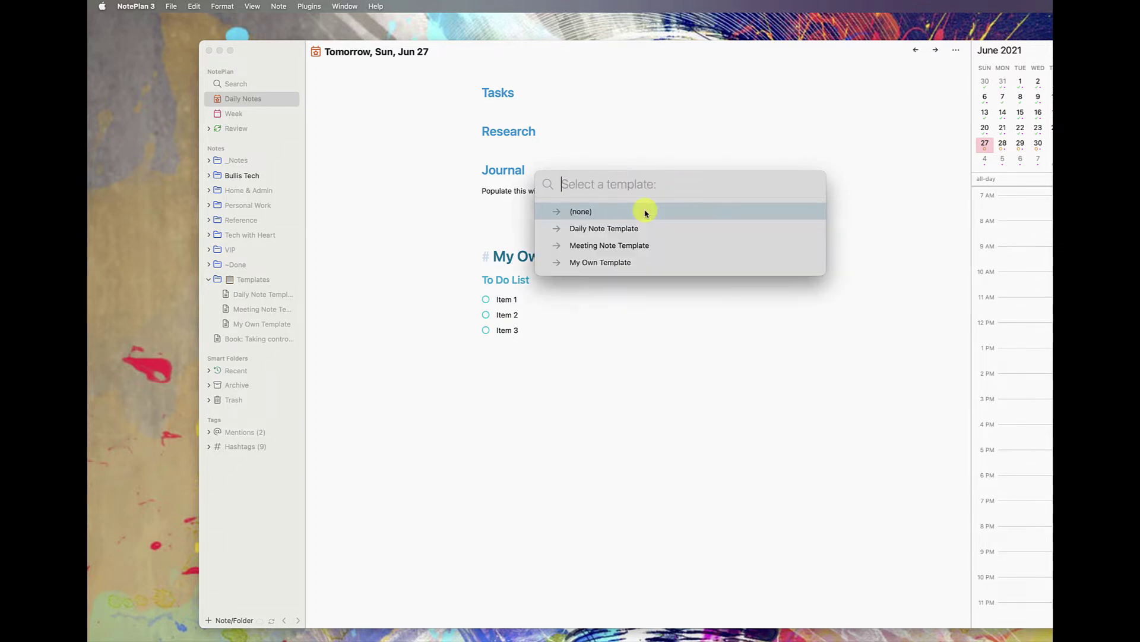
left_click(636, 248)
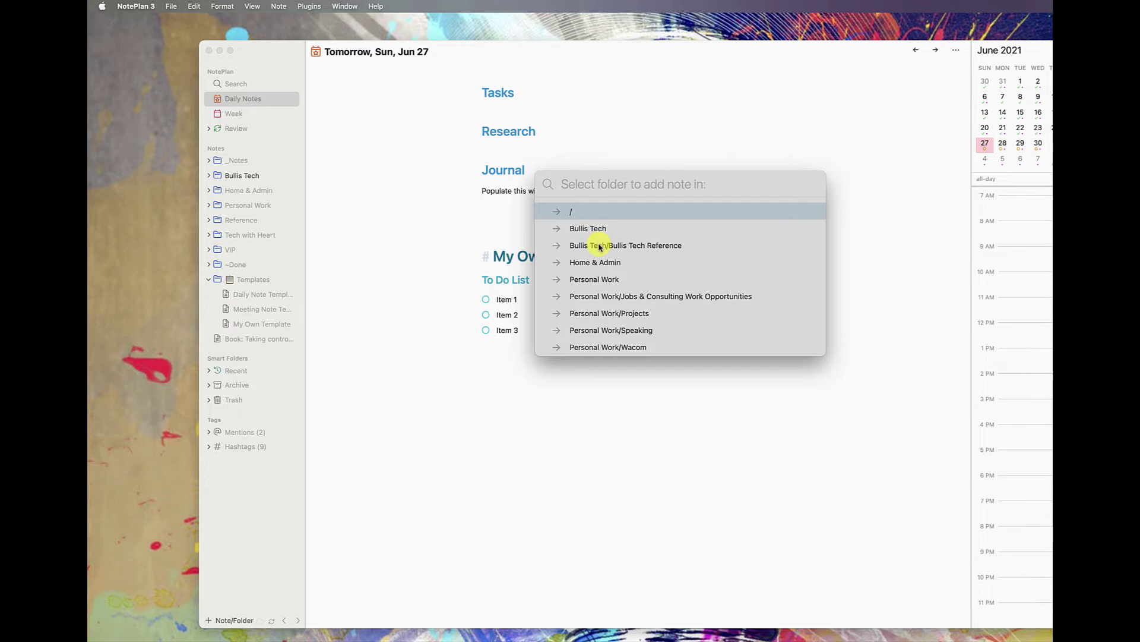
left_click(571, 211)
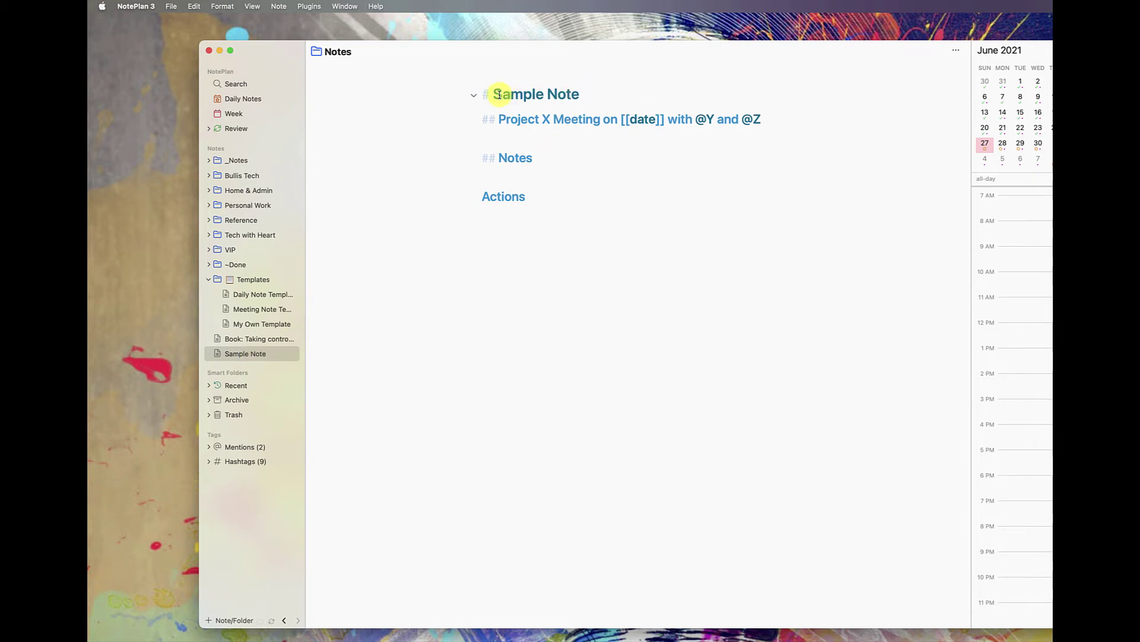
Step: Compare Sample Note against the Meeting Note Template
left_click(566, 241)
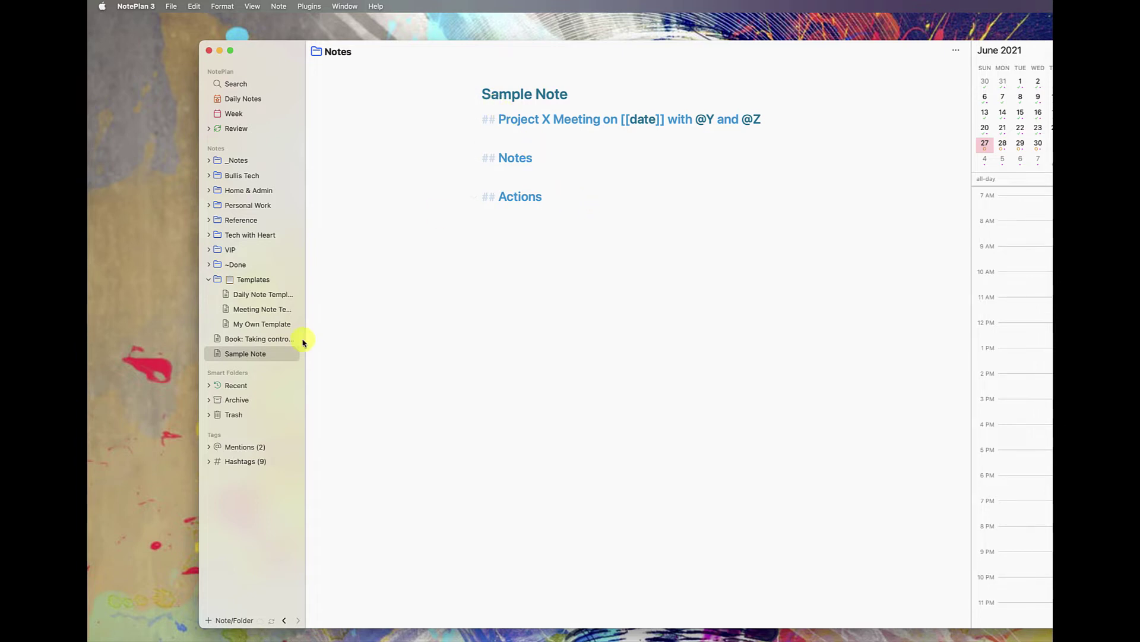
left_click(267, 309)
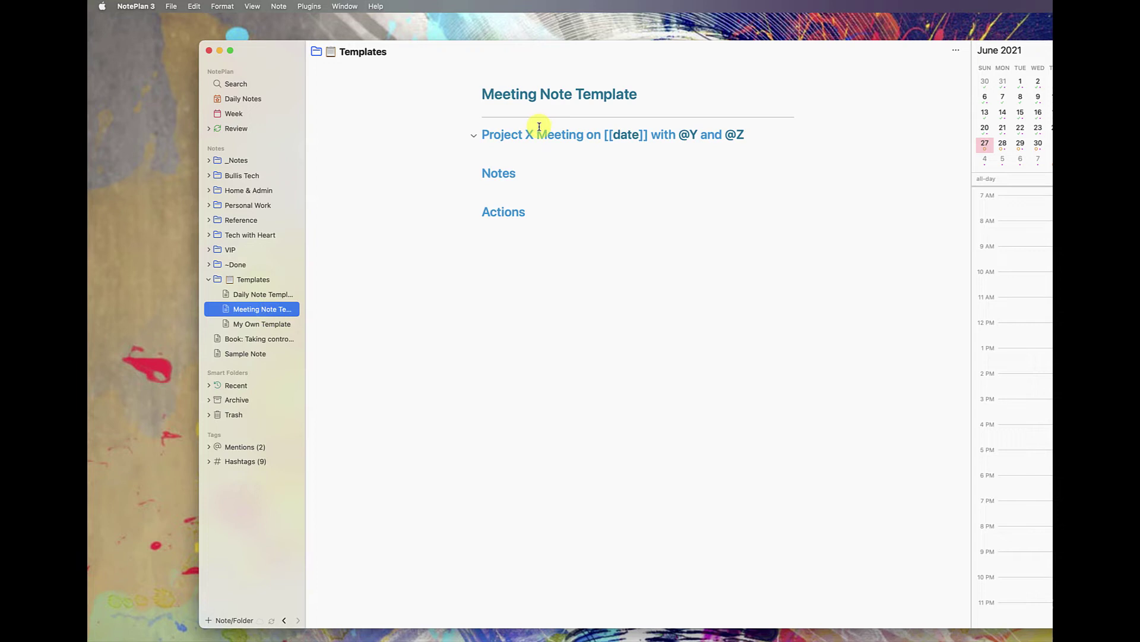
left_click(259, 355)
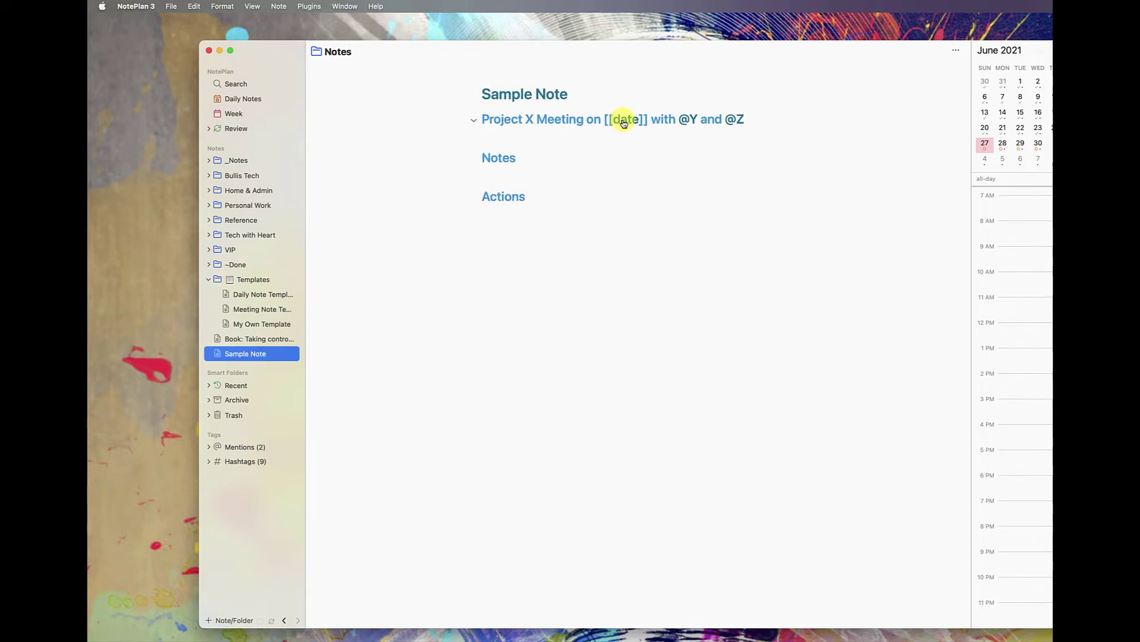
Step: Replace the [[date]] placeholder with today's date, giving [[2021-06-26]]
left_click(651, 122)
key("Left")
key("Left")
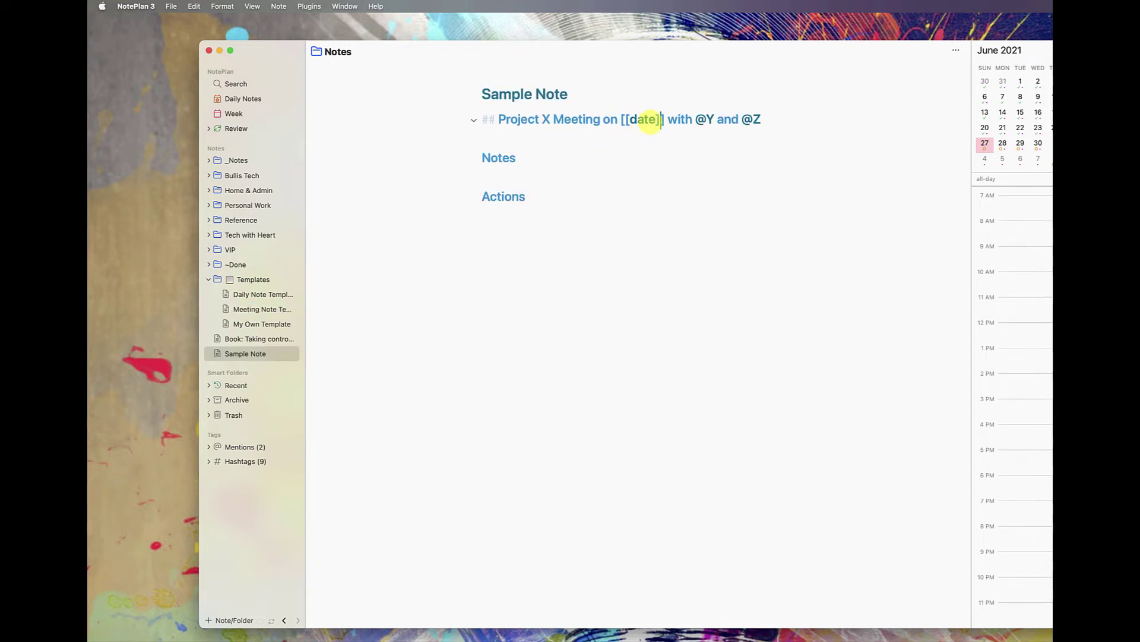
key("BackSpace")
key("BackSpace")
key("BackSpace")
key("BackSpace")
type("today")
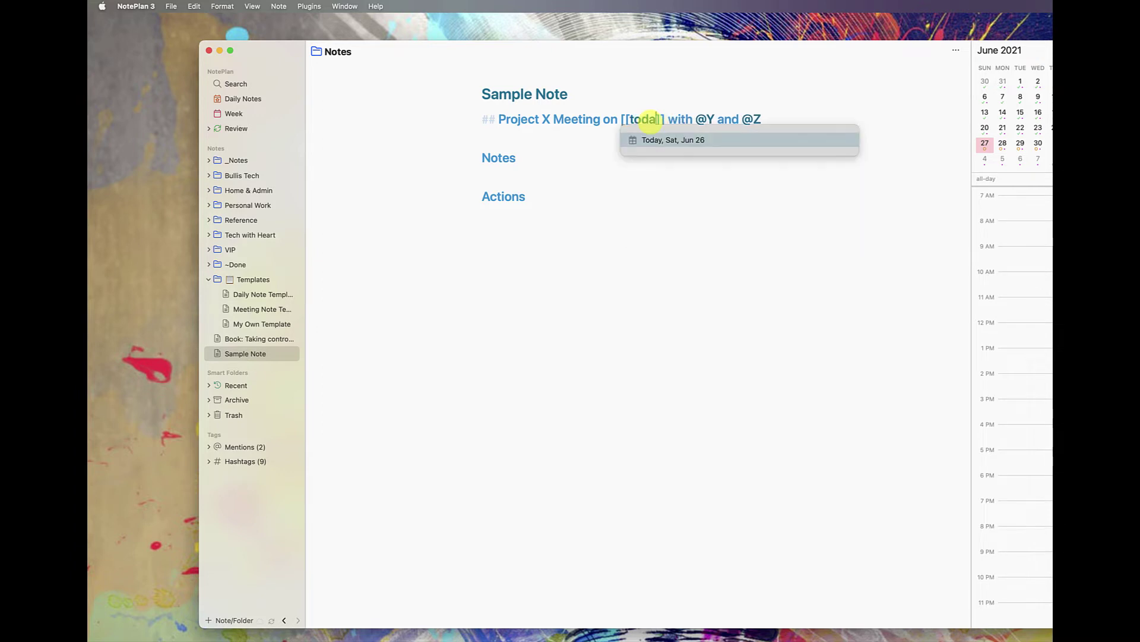
key("Return")
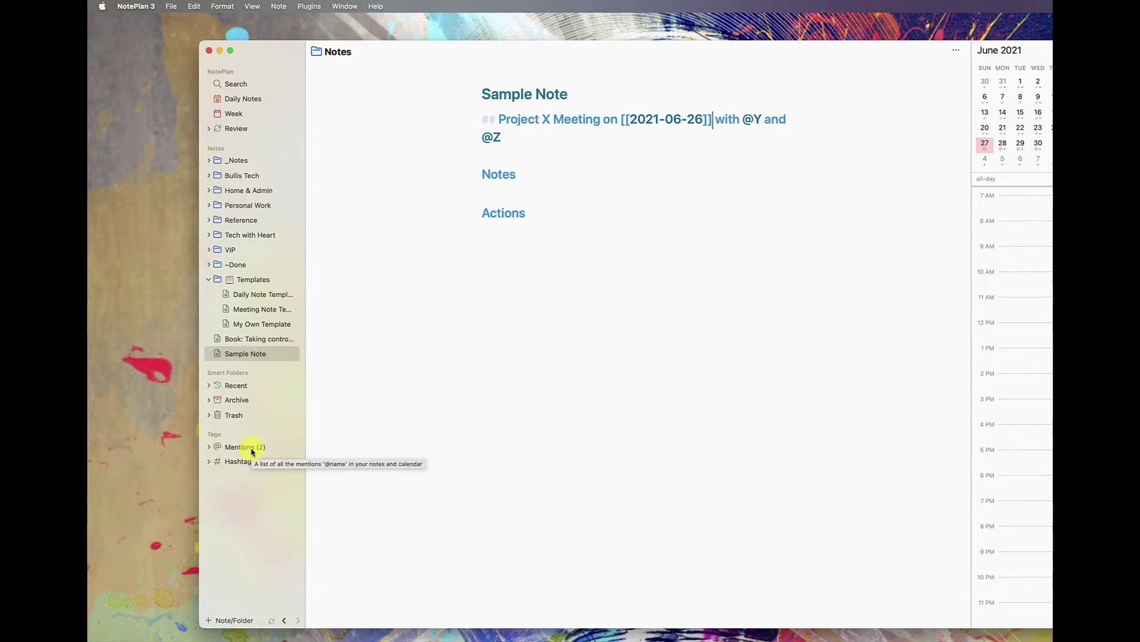
key("super+Down")
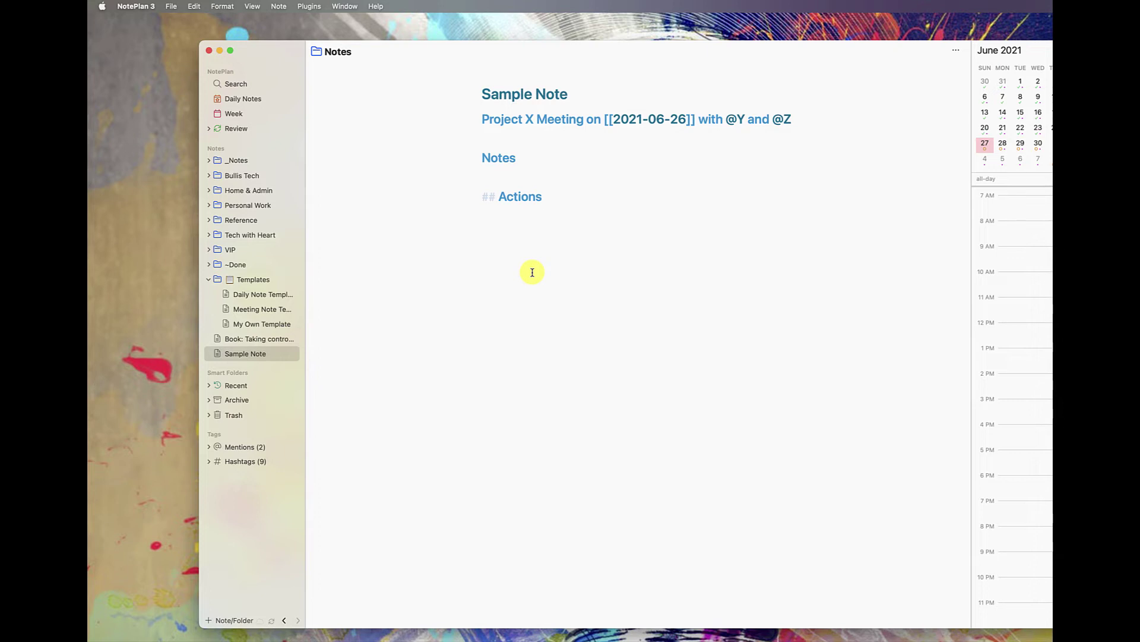
Step: Add a line after Actions, run /it, then dismiss the template picker
key("Return")
key("super+j")
type("/it")
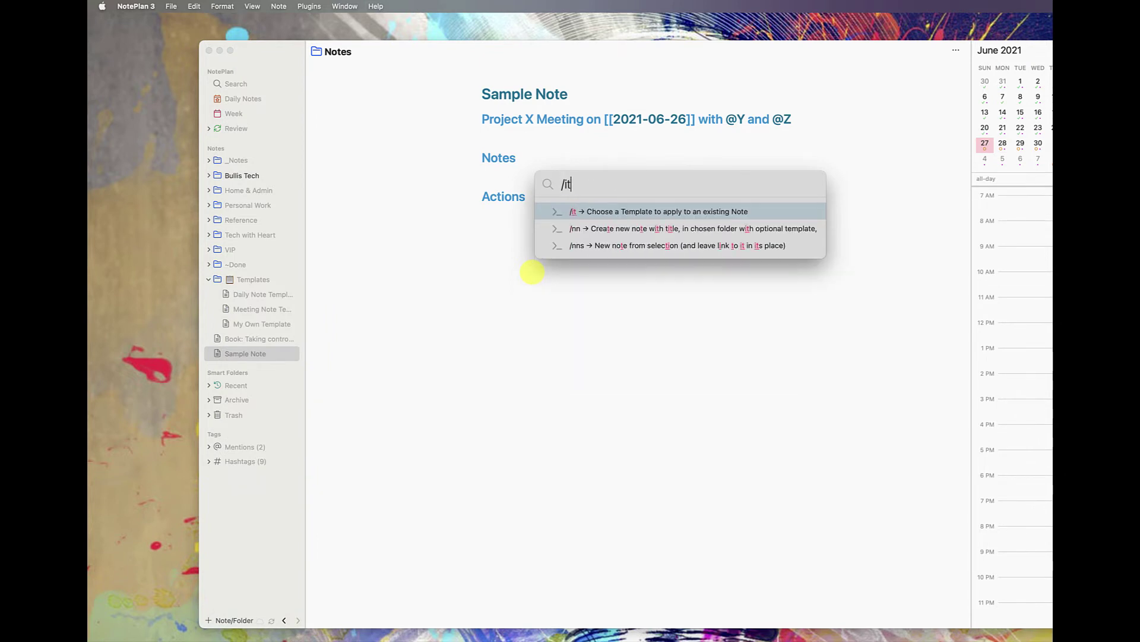
key("Return")
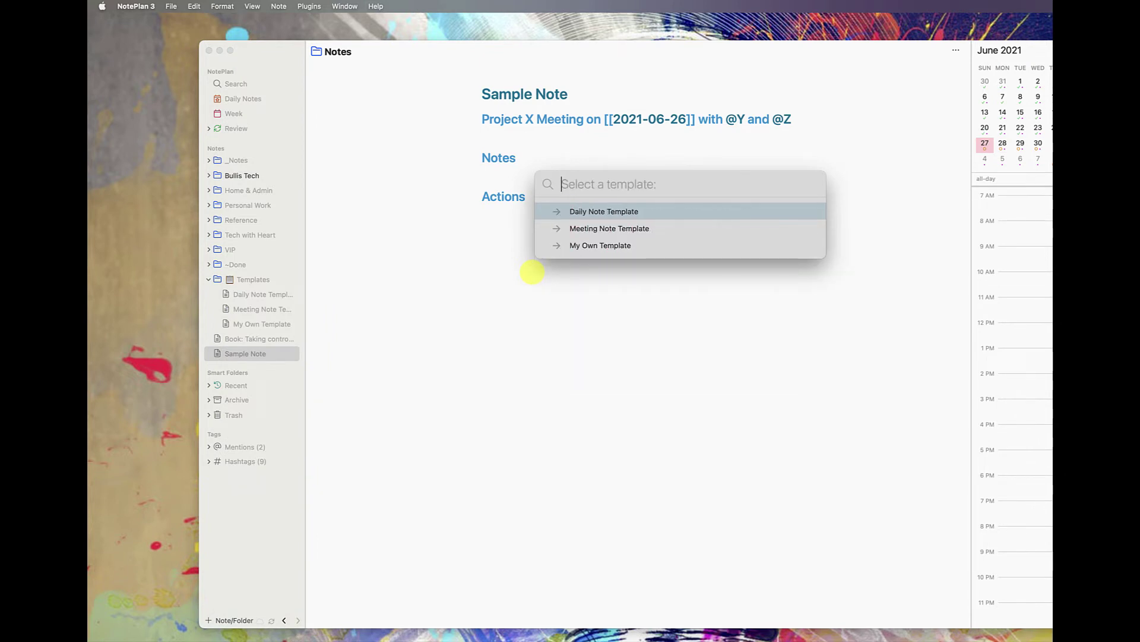
key("Escape")
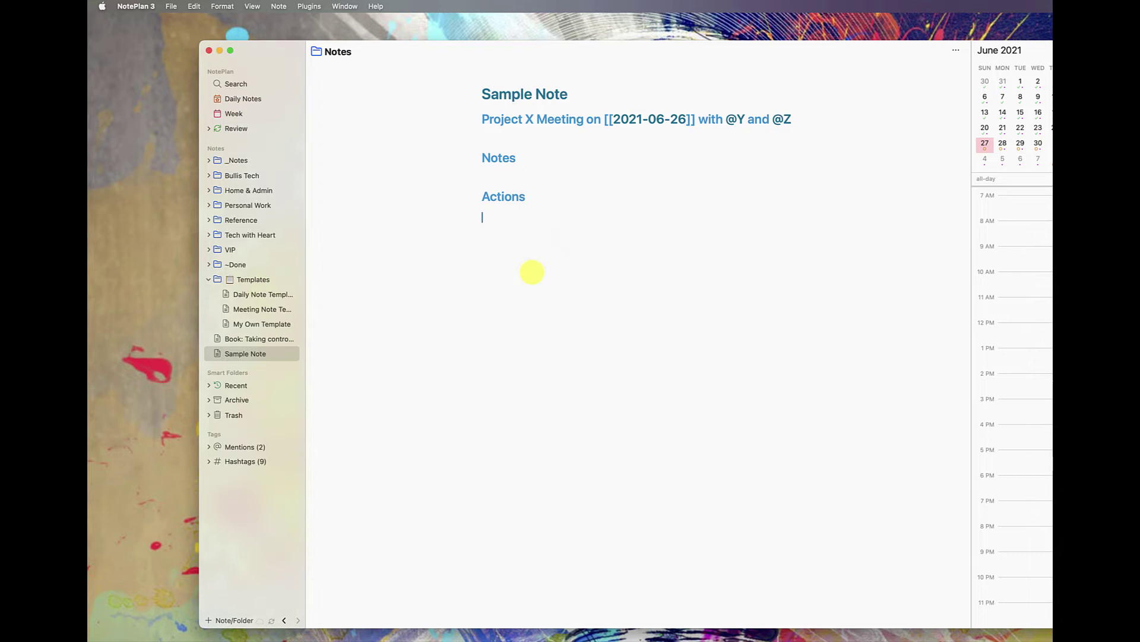
Step: Insert the Daily Note Template into Sample Note from the plugin commands menu
left_click(312, 8)
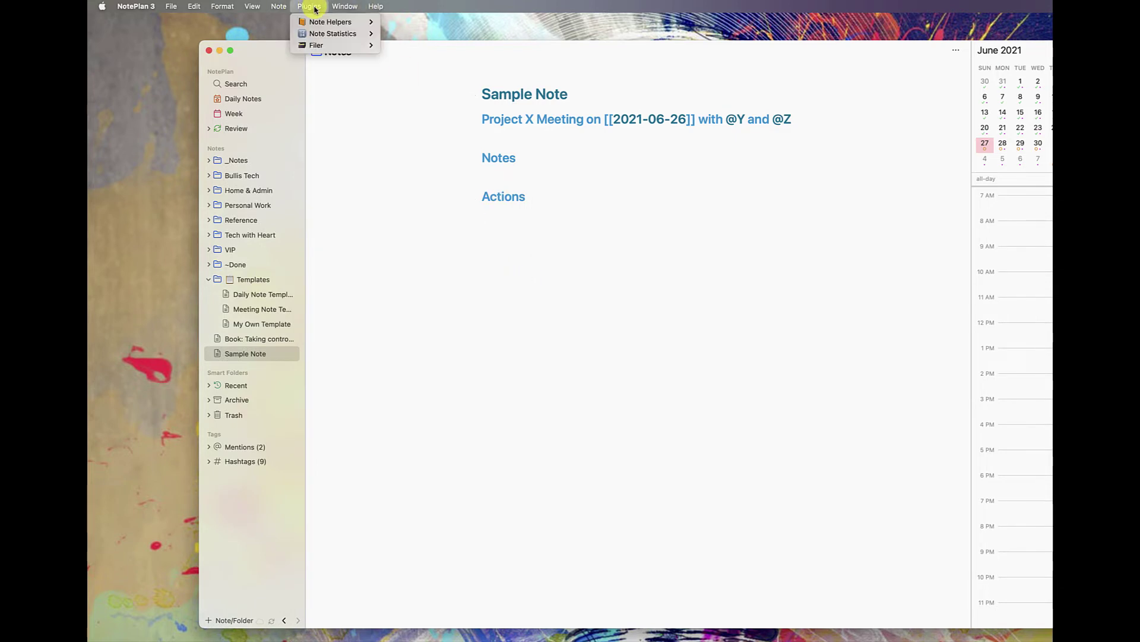
mouse_move(315, 26)
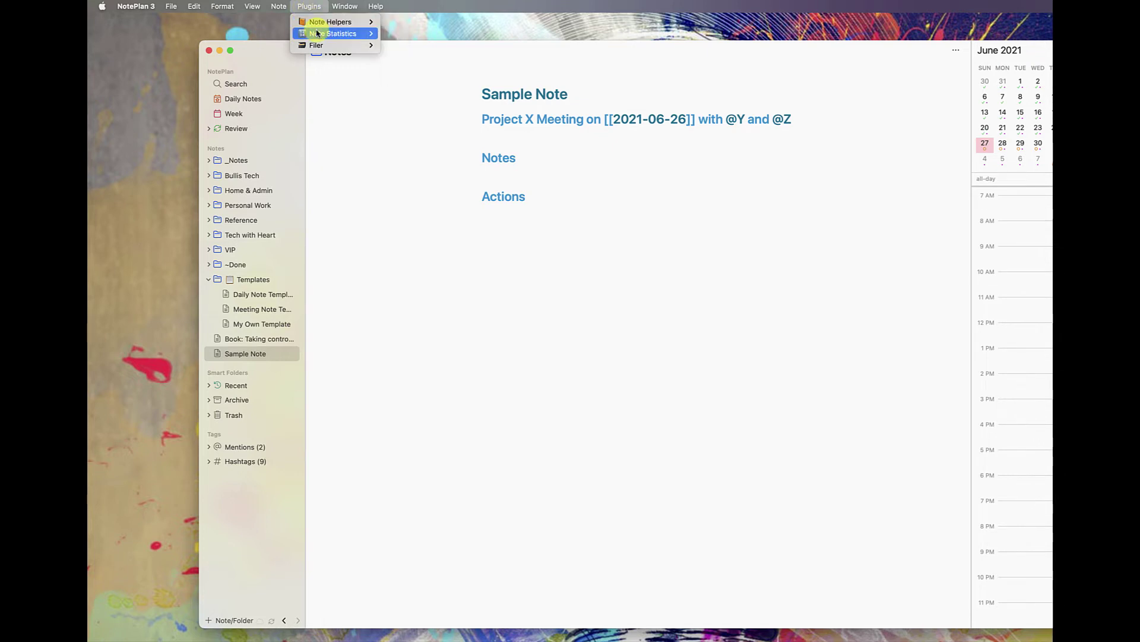
mouse_move(319, 45)
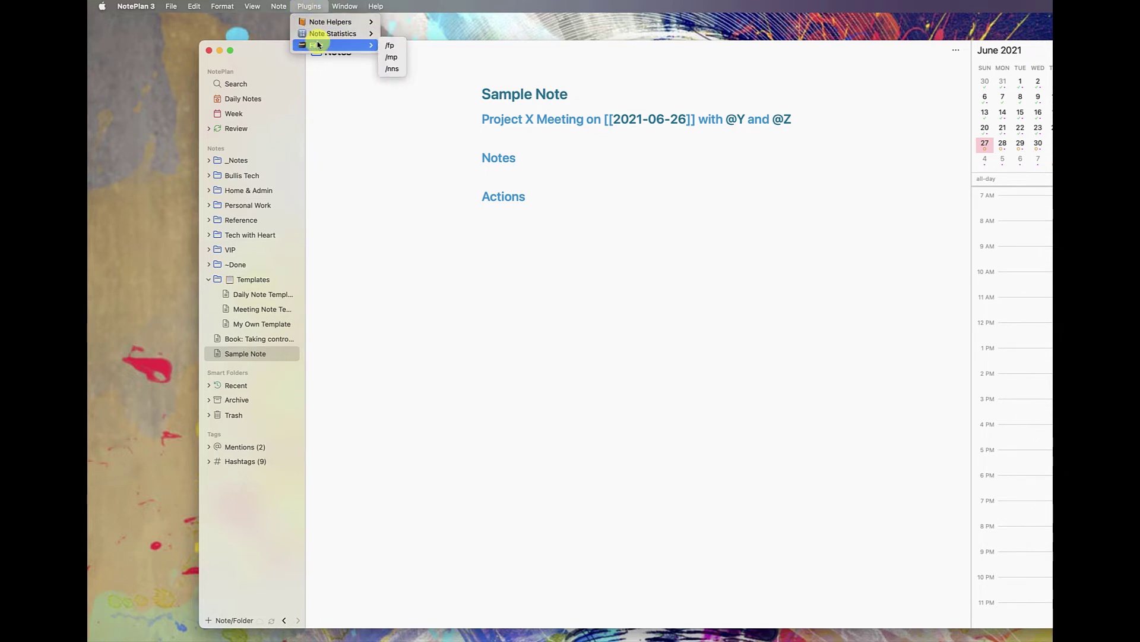
left_click(390, 22)
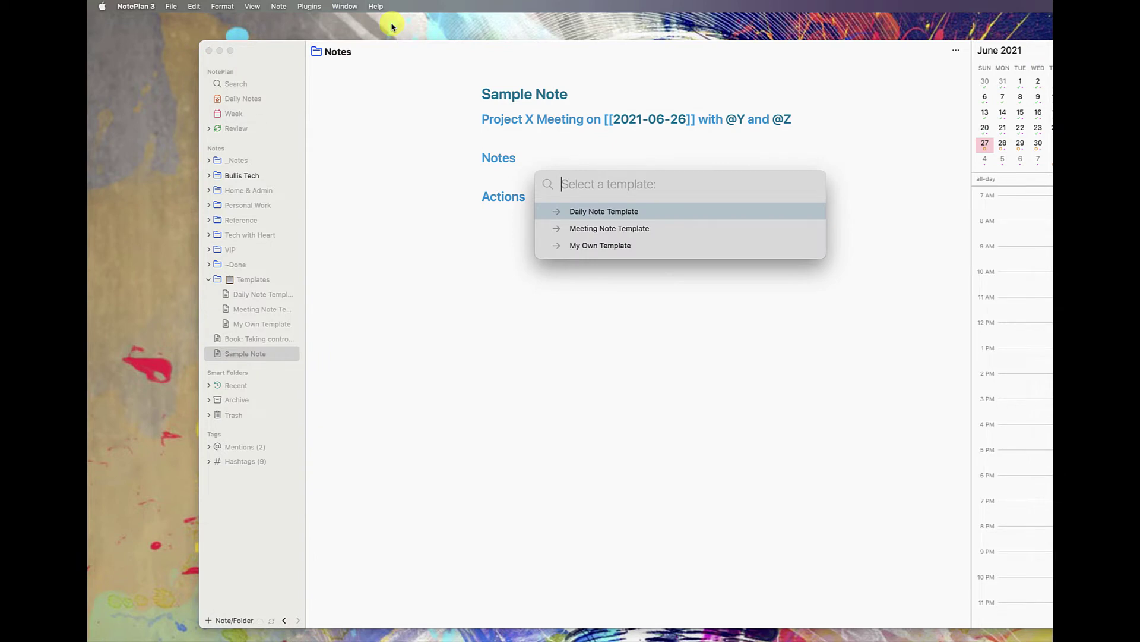
left_click(623, 212)
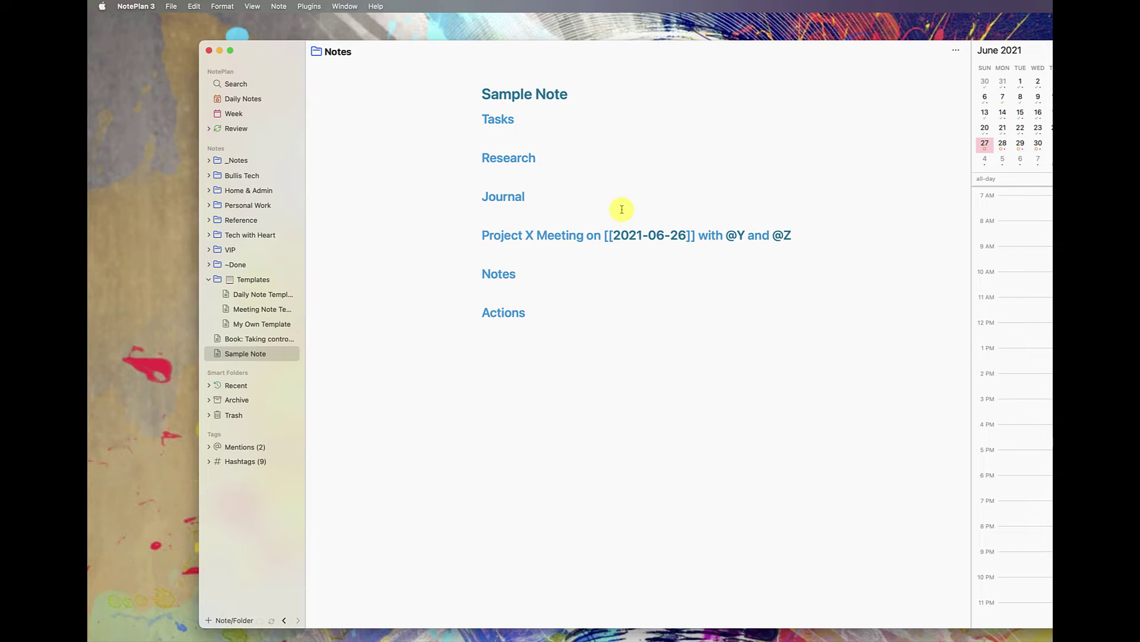
left_click(311, 7)
Step: Go to Keyboard > Shortcuts > App Shortcuts in System Preferences
mouse_move(322, 25)
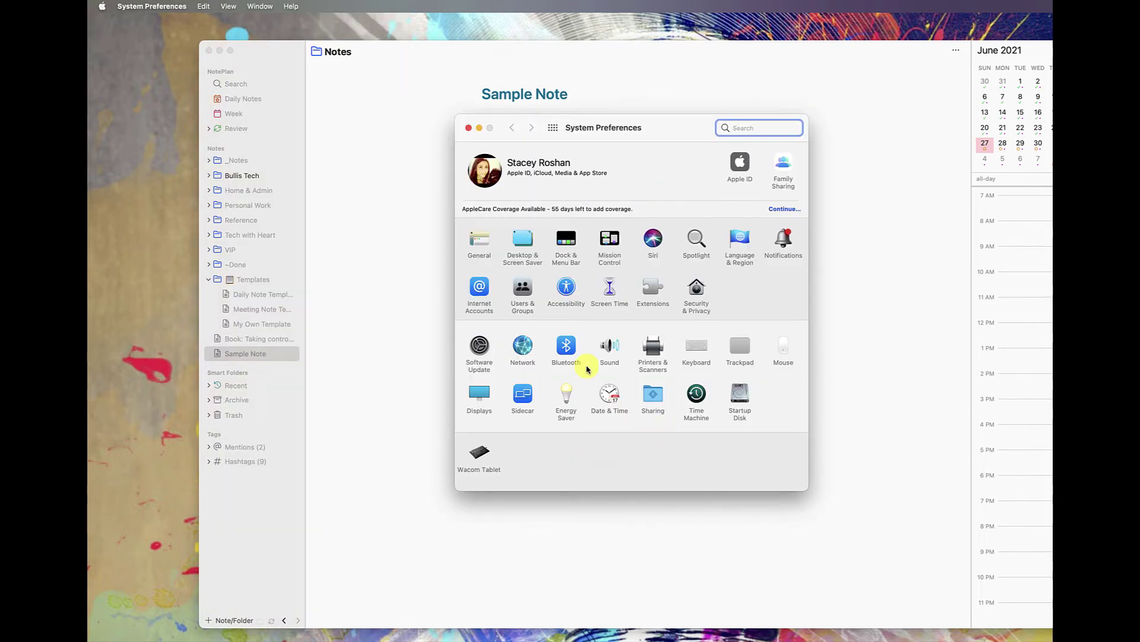
left_click(699, 347)
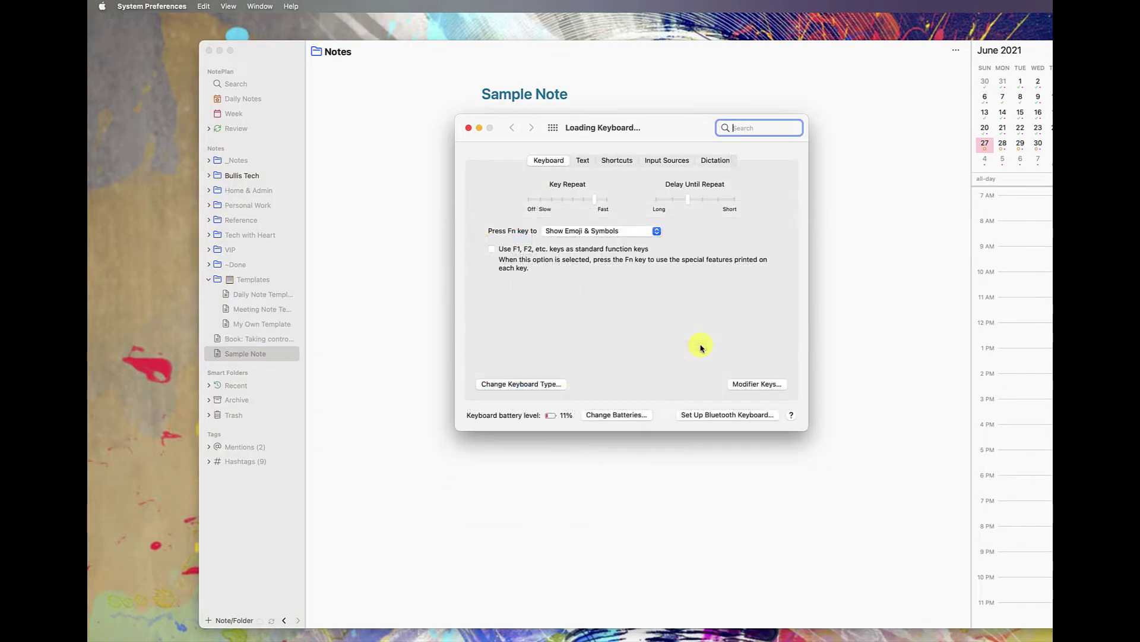
left_click(621, 160)
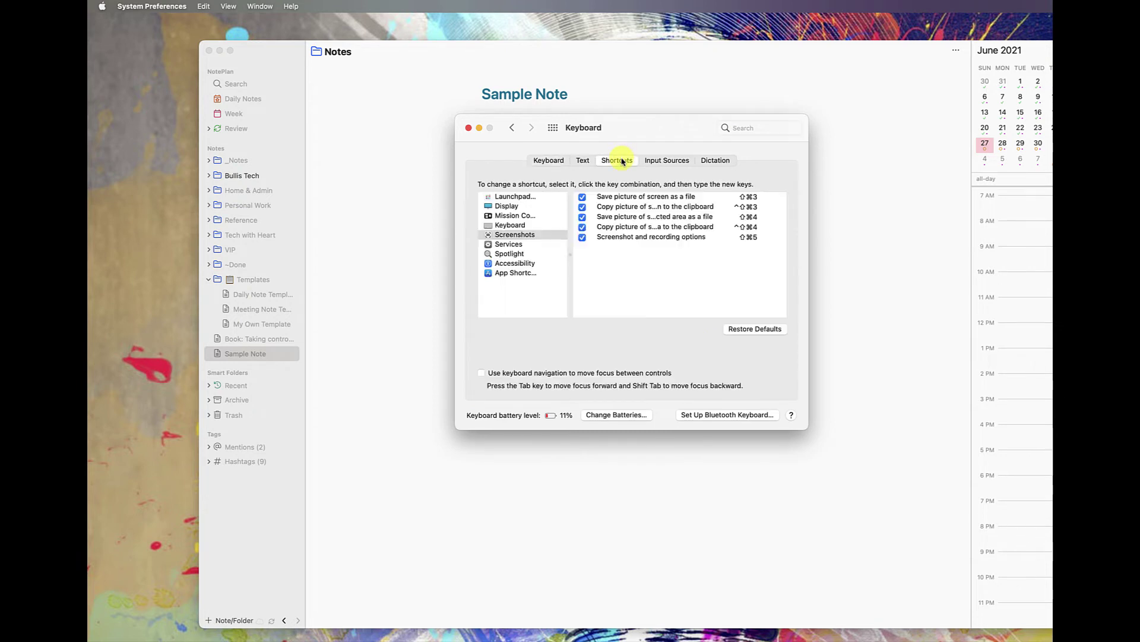
left_click(522, 273)
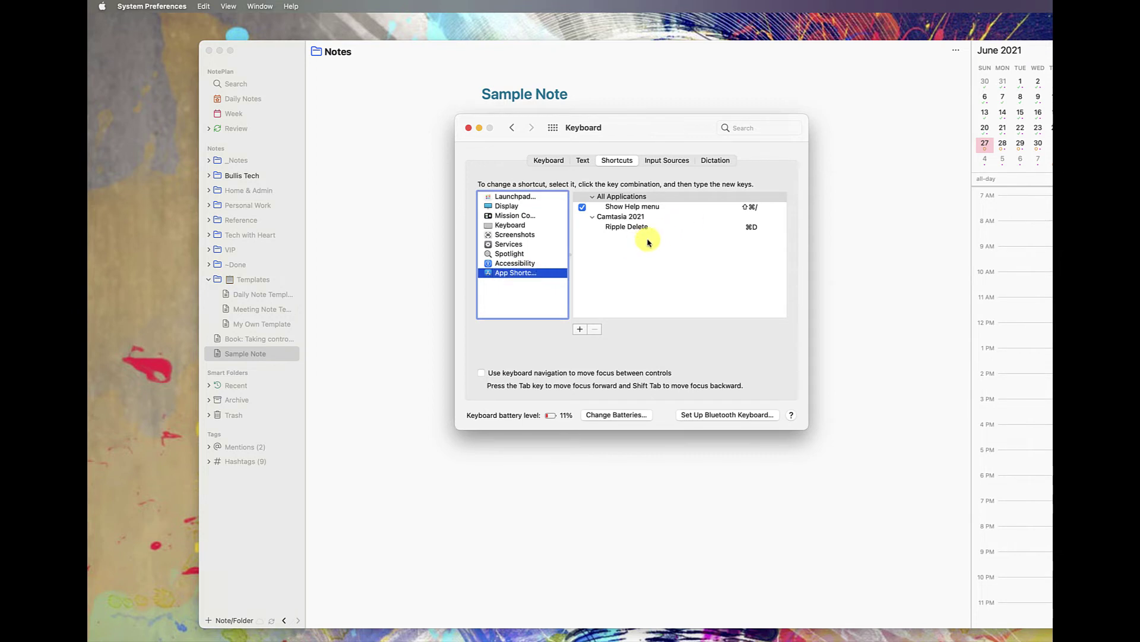
Step: Start a new app shortcut and set its application to NotePlan 3
left_click(580, 330)
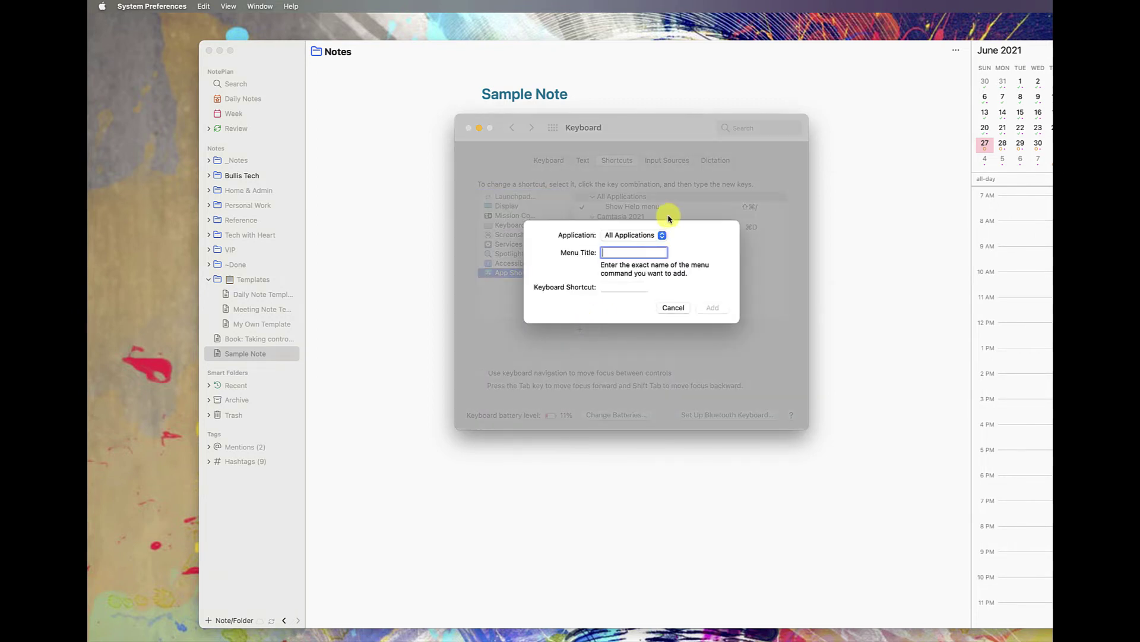
left_click(662, 236)
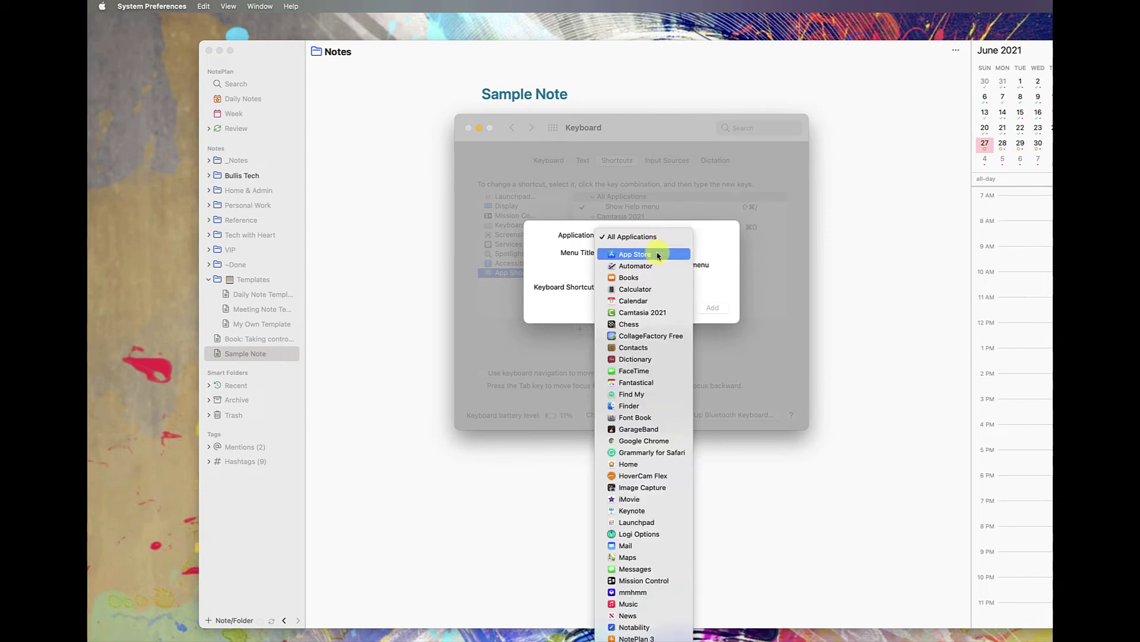
scroll(668, 446, "down", 1)
scroll(669, 445, "down", 3)
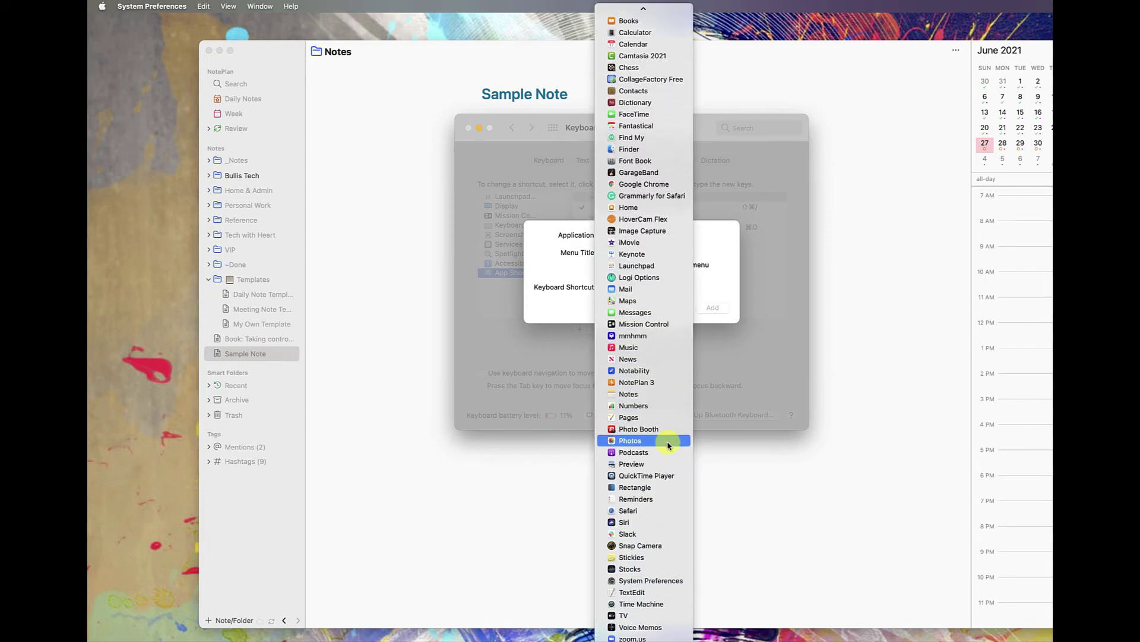
left_click(661, 382)
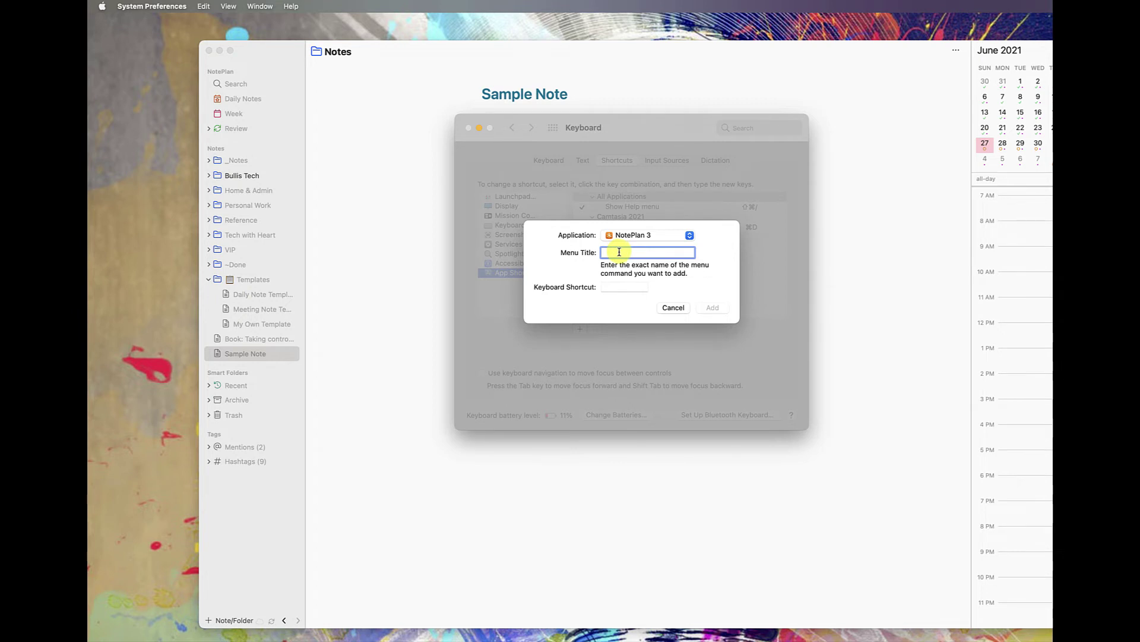
Step: Check the Note Helpers command names in NotePlan's Plugins menu, then return to the shortcut dialog
left_click(649, 62)
left_click(309, 6)
mouse_move(319, 22)
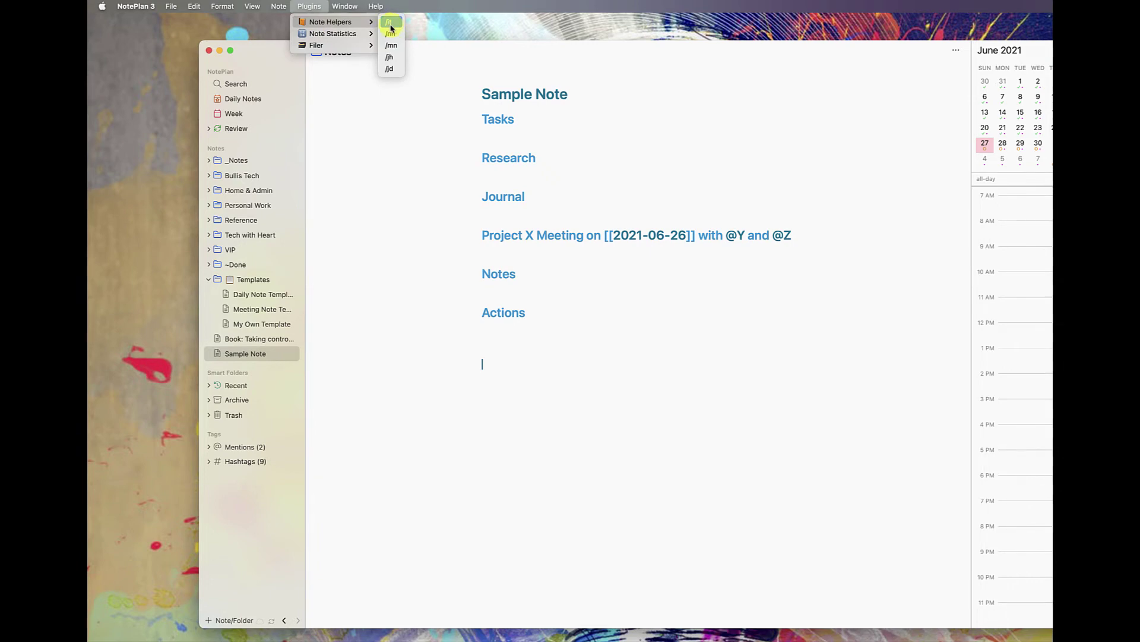
key("ctrl+Up")
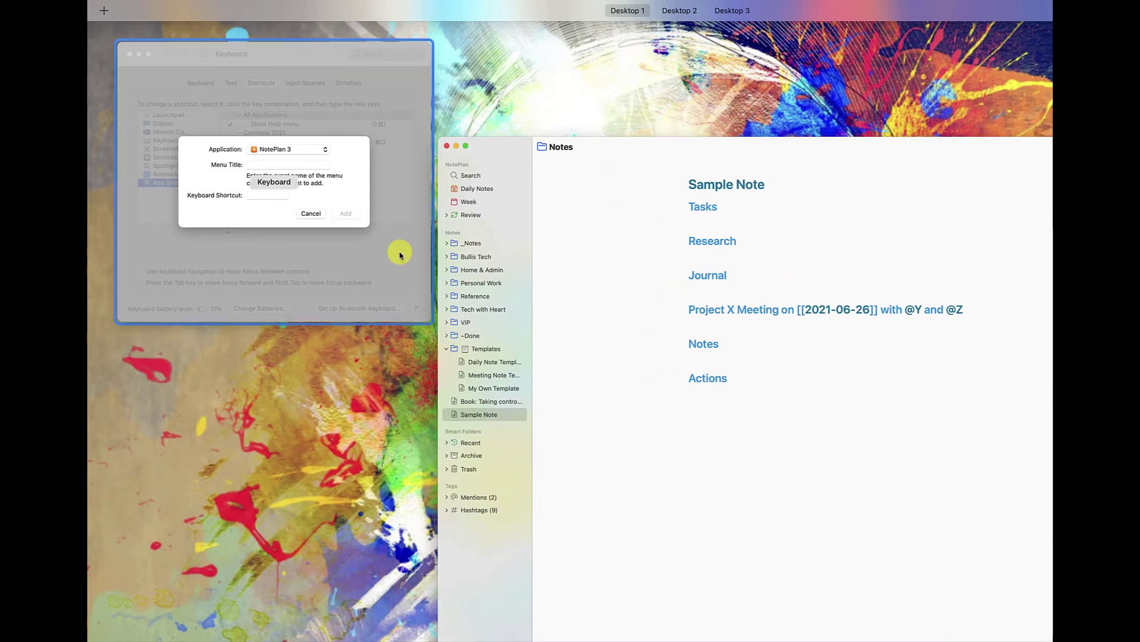
left_click(400, 247)
Step: Map the /it menu title to Ctrl-Shift-T and add the shortcut
type("/it")
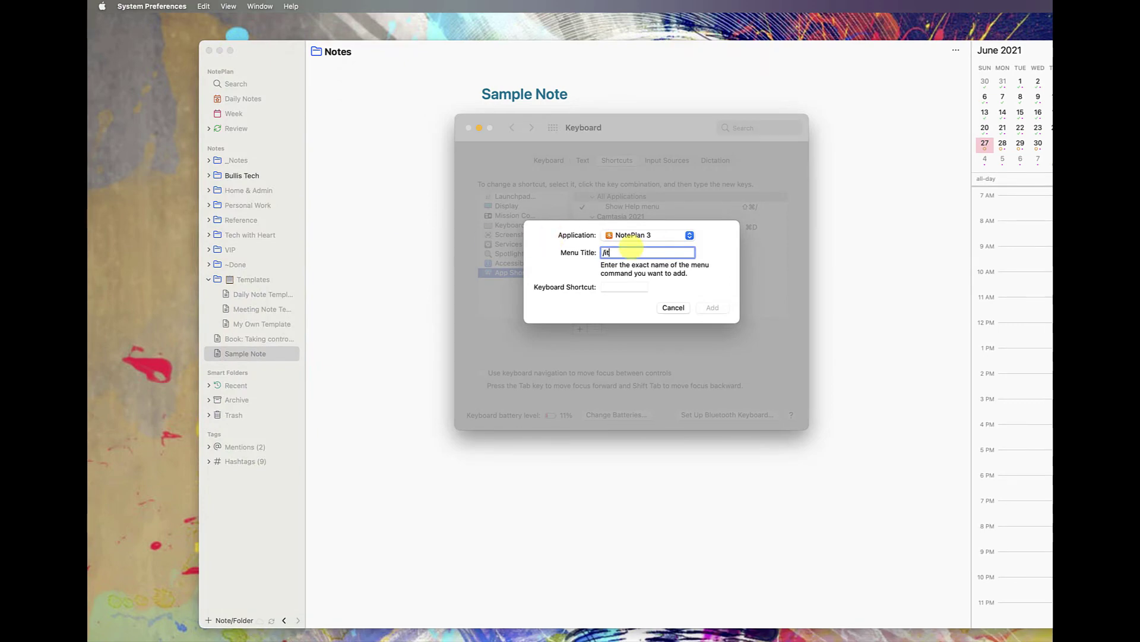
left_click(632, 289)
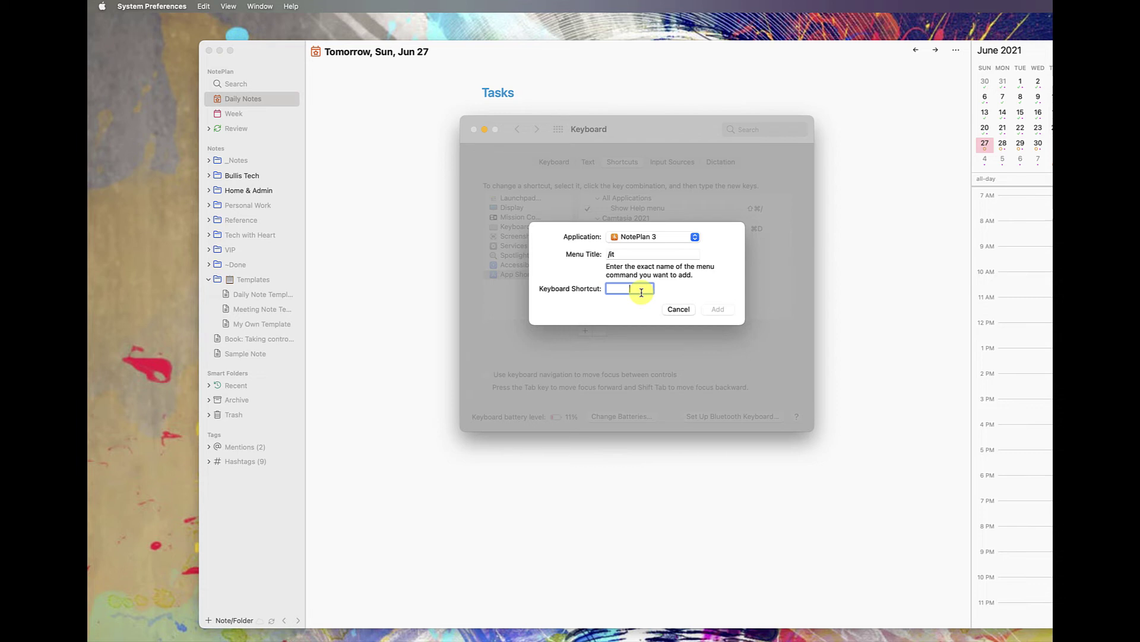
key("ctrl+shift+t")
left_click(727, 313)
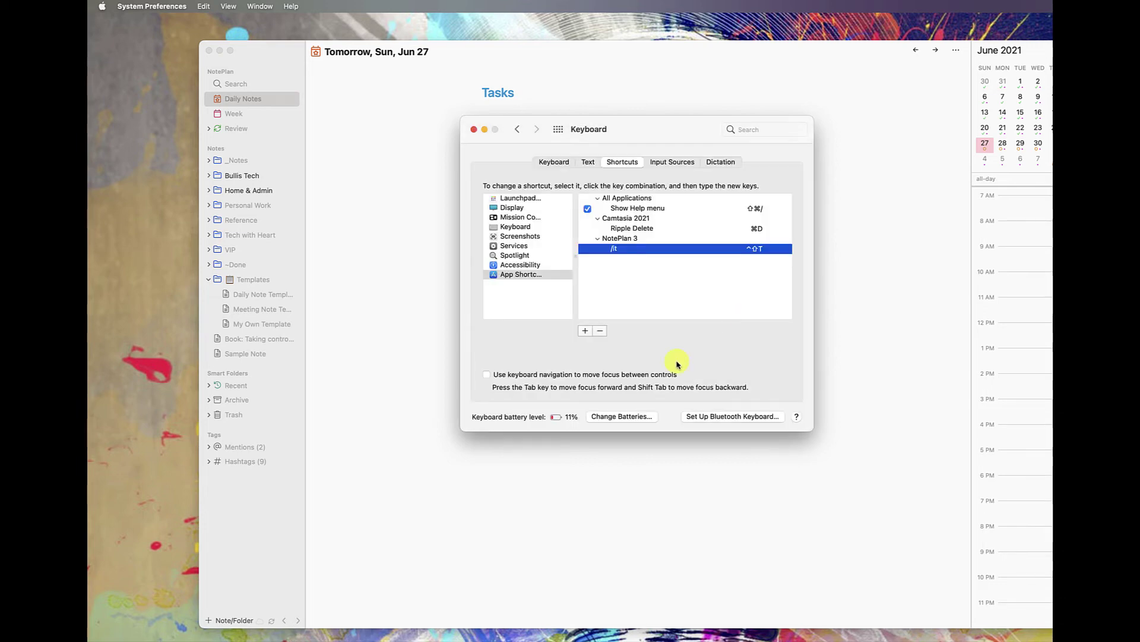
Step: Insert the Meeting Note Template into the daily note via Plugins > Note Helpers > /it
left_click(599, 486)
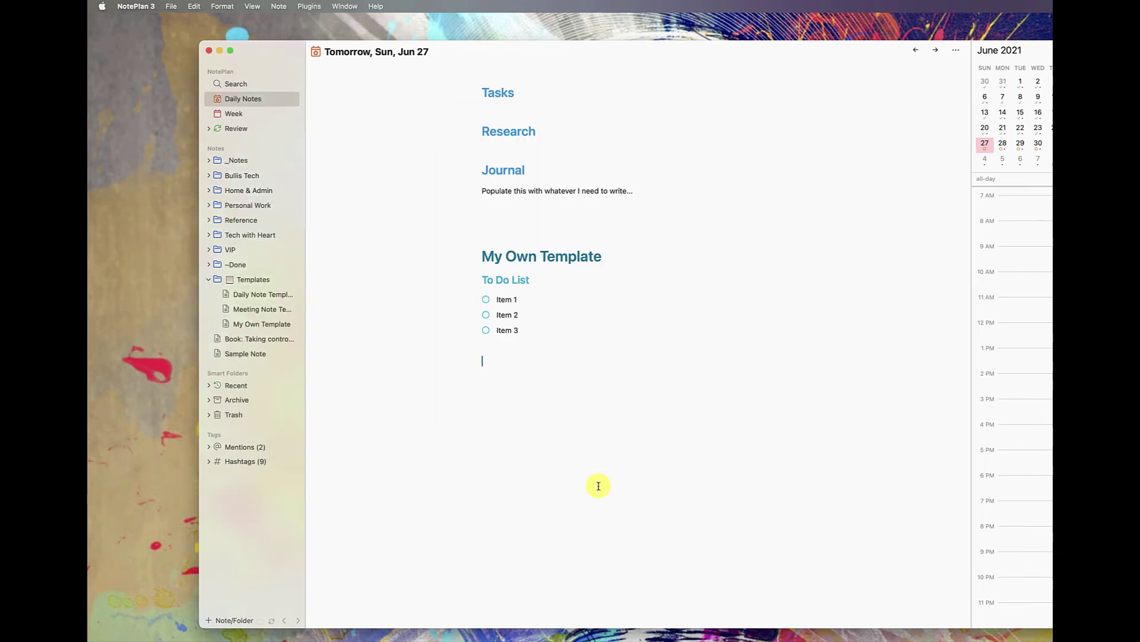
left_click(308, 7)
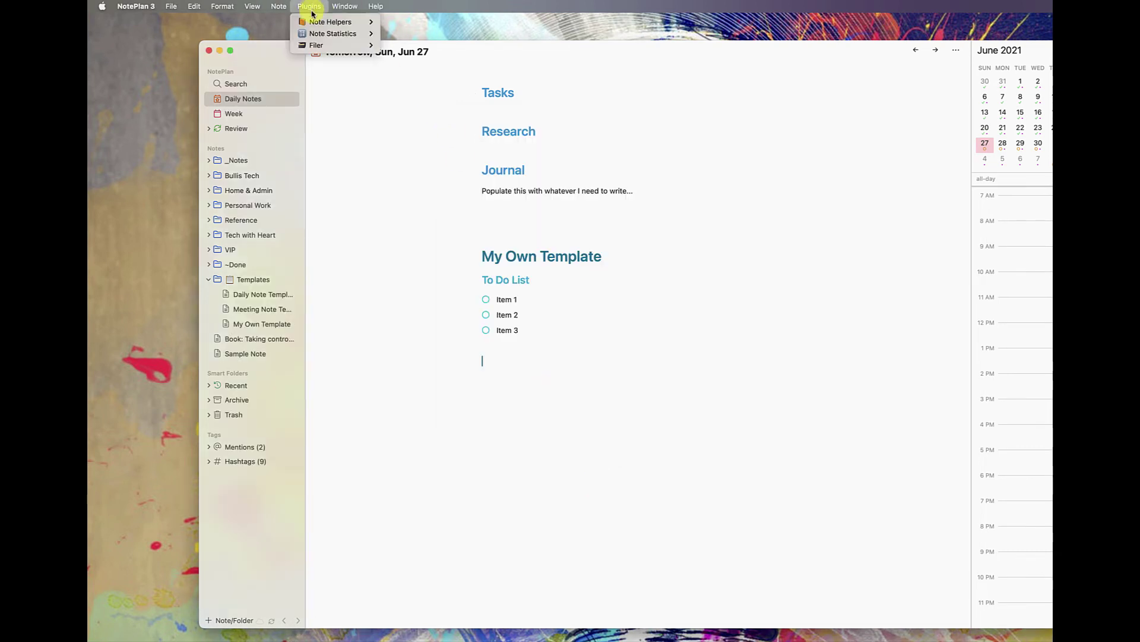
mouse_move(331, 22)
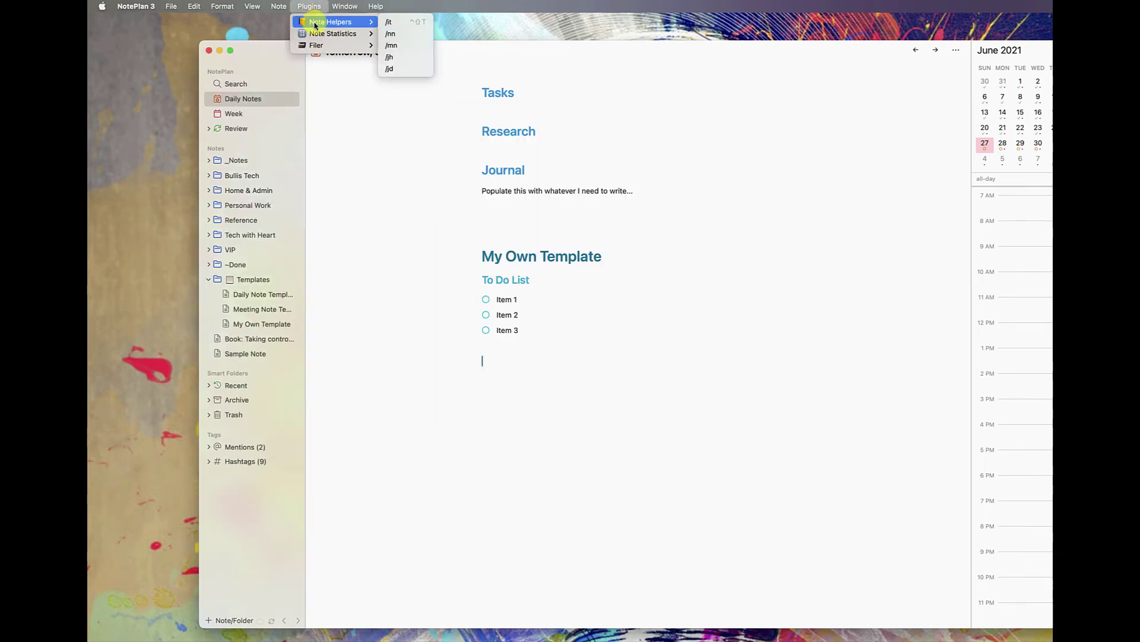
left_click(419, 22)
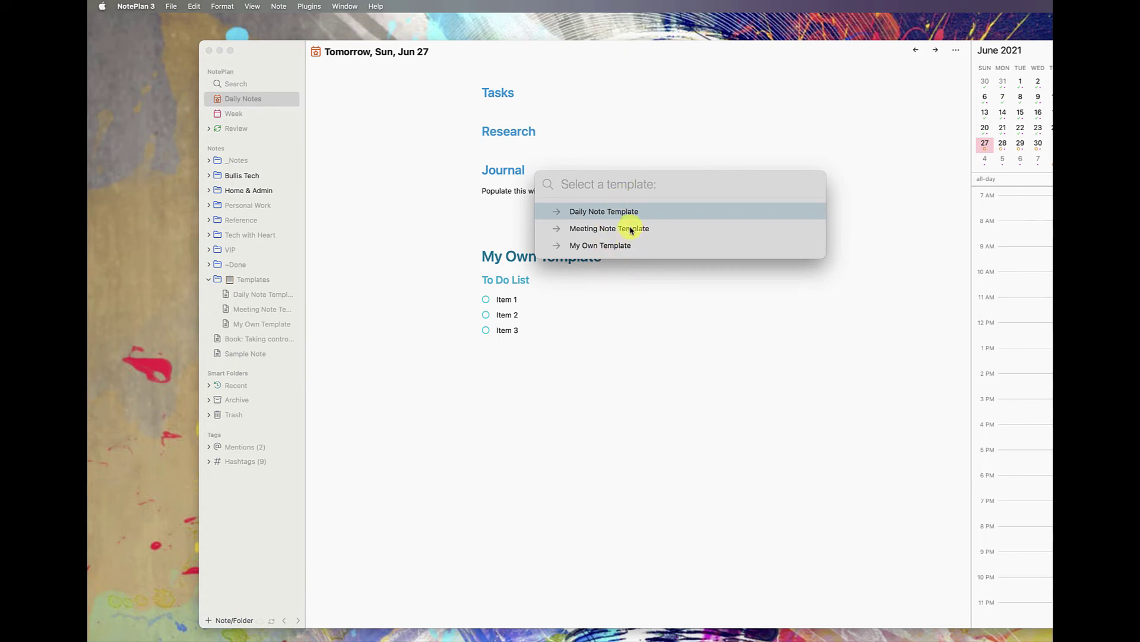
left_click(631, 229)
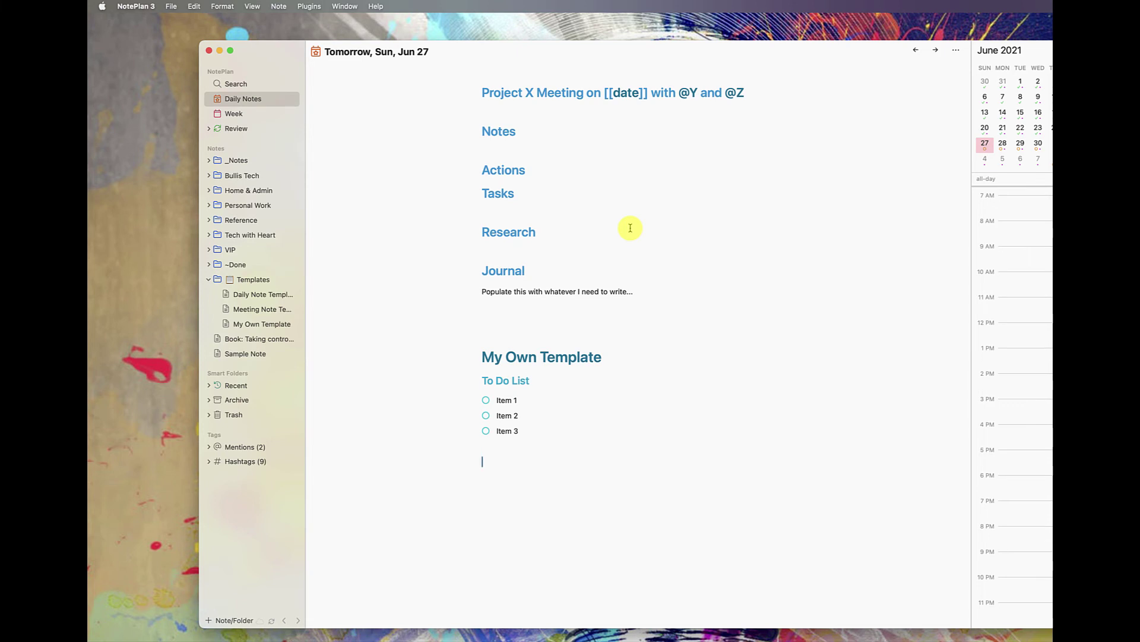
Step: Run the /it insert-template command again from the Command Bar
key("super+j")
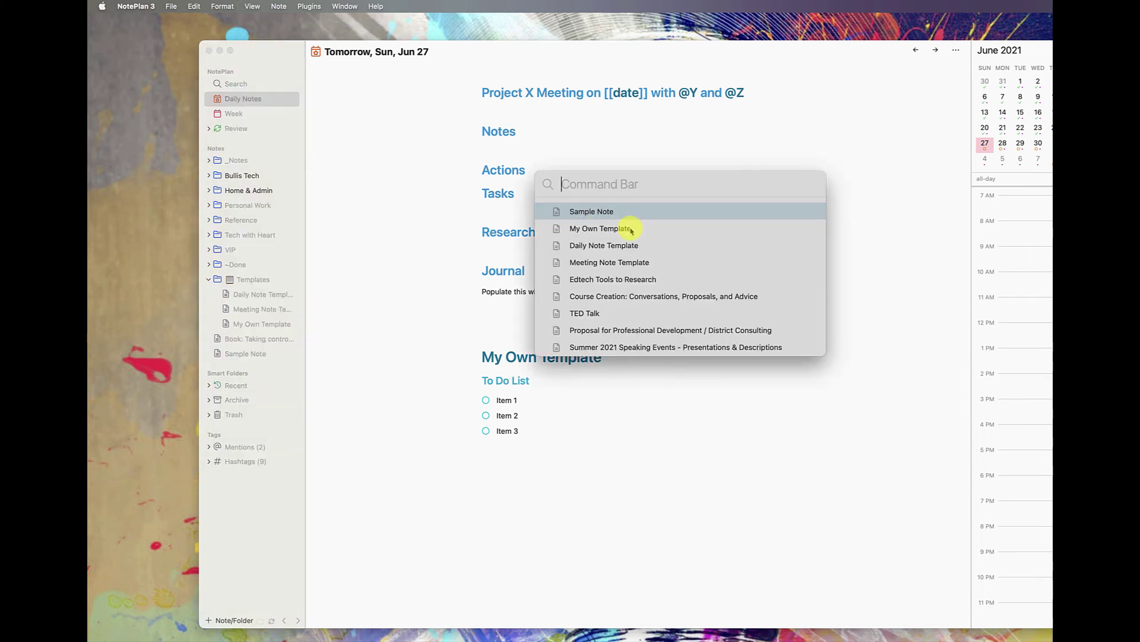
type("/it")
key("Return")
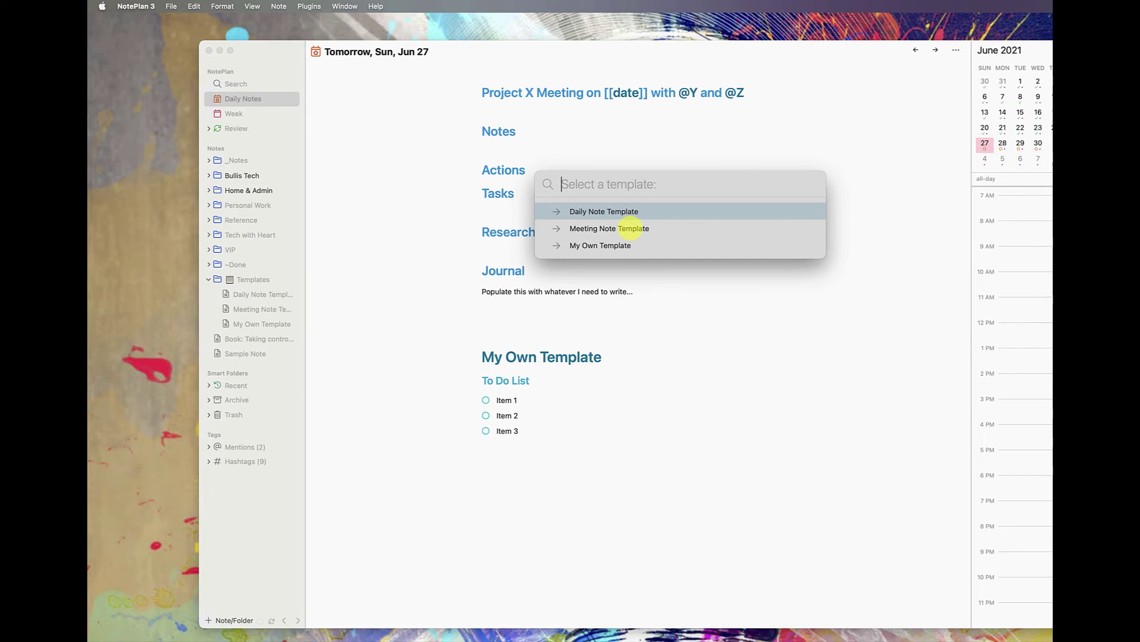
Step: Review the Note Helpers commands under Preferences > Plugins, then close Preferences
left_click(156, 7)
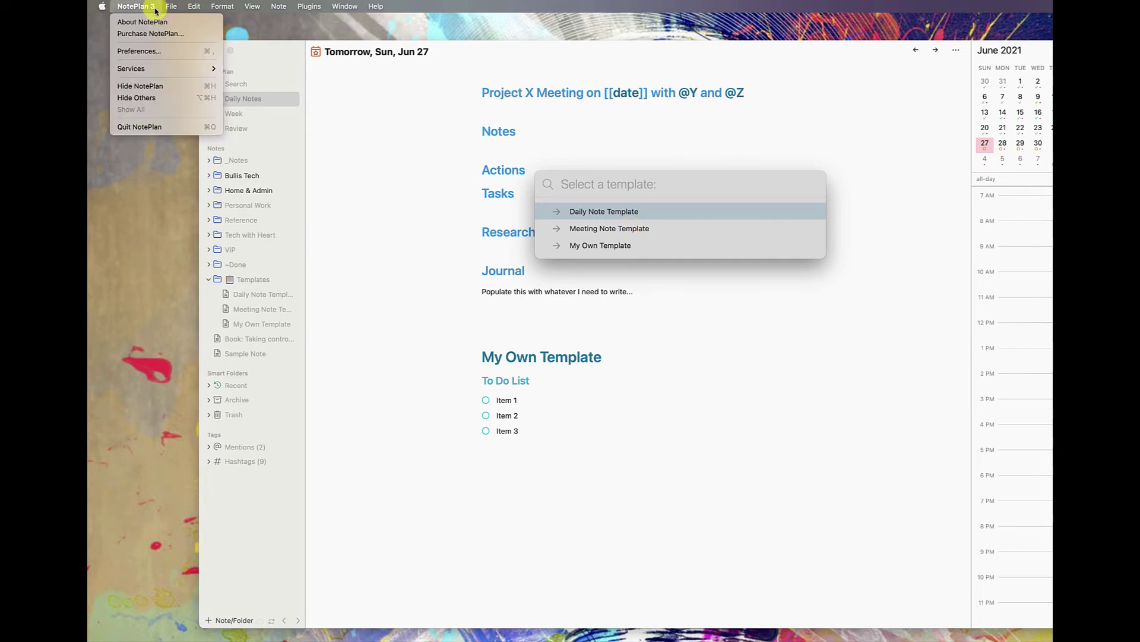
left_click(158, 50)
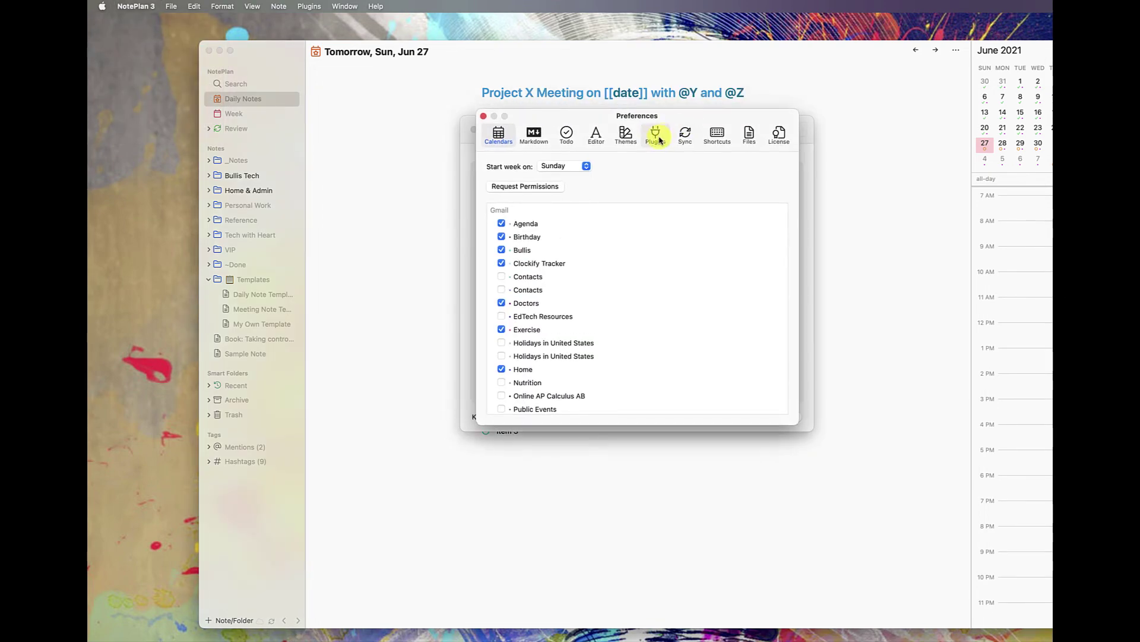
left_click(657, 139)
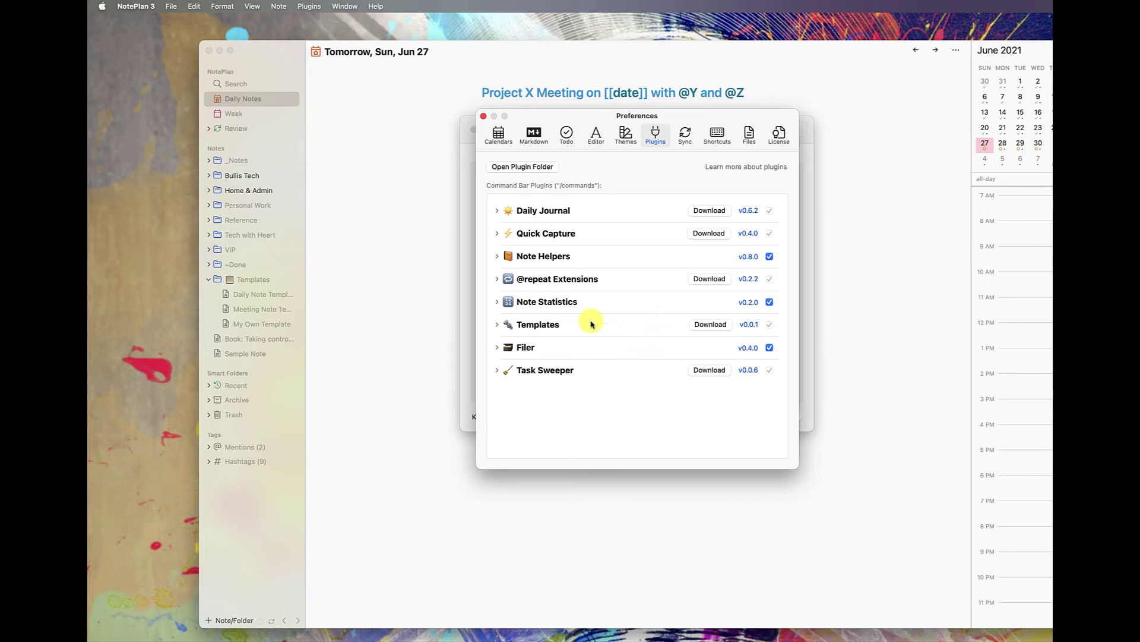
left_click(498, 259)
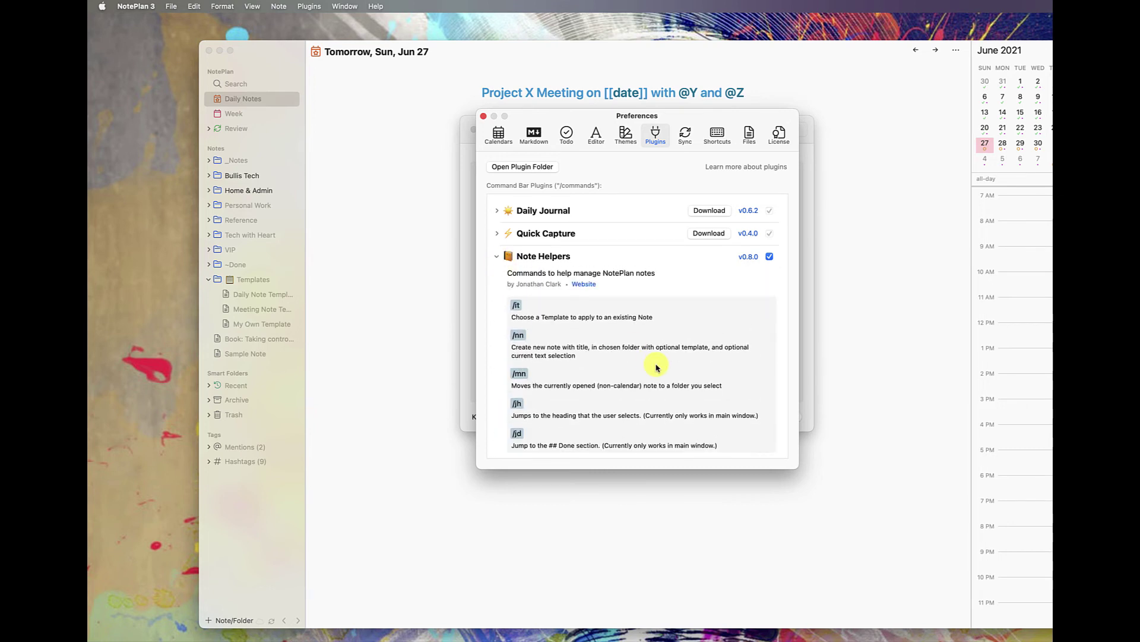
scroll(651, 368, "down", 2)
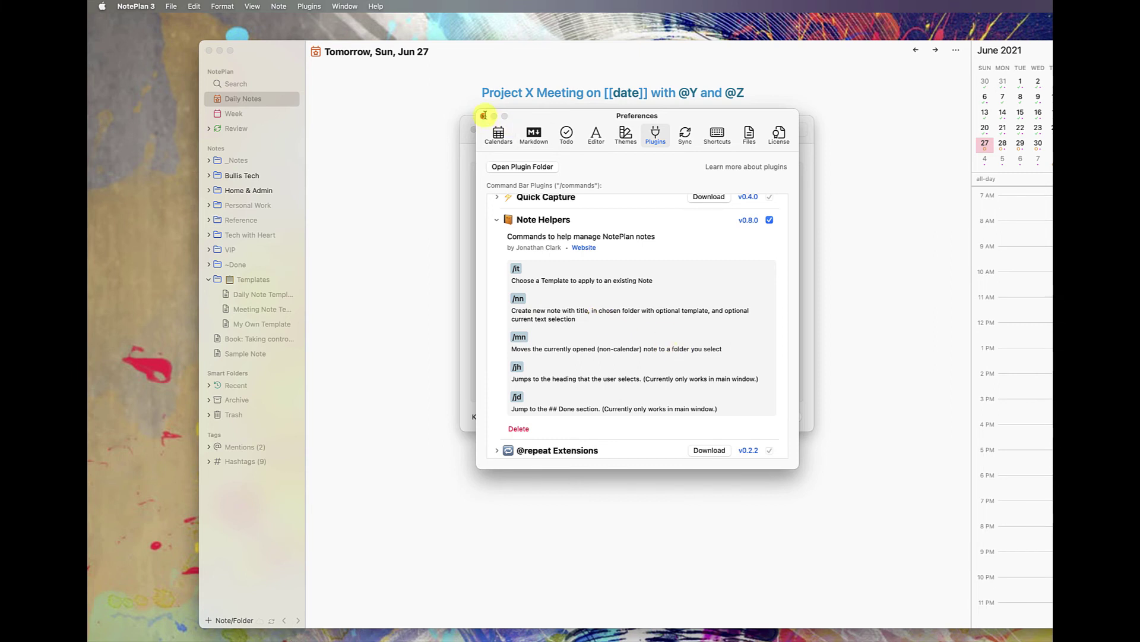
left_click(483, 116)
Step: Open My Own Template from the Templates folder and place the cursor at the note's end
left_click(250, 280)
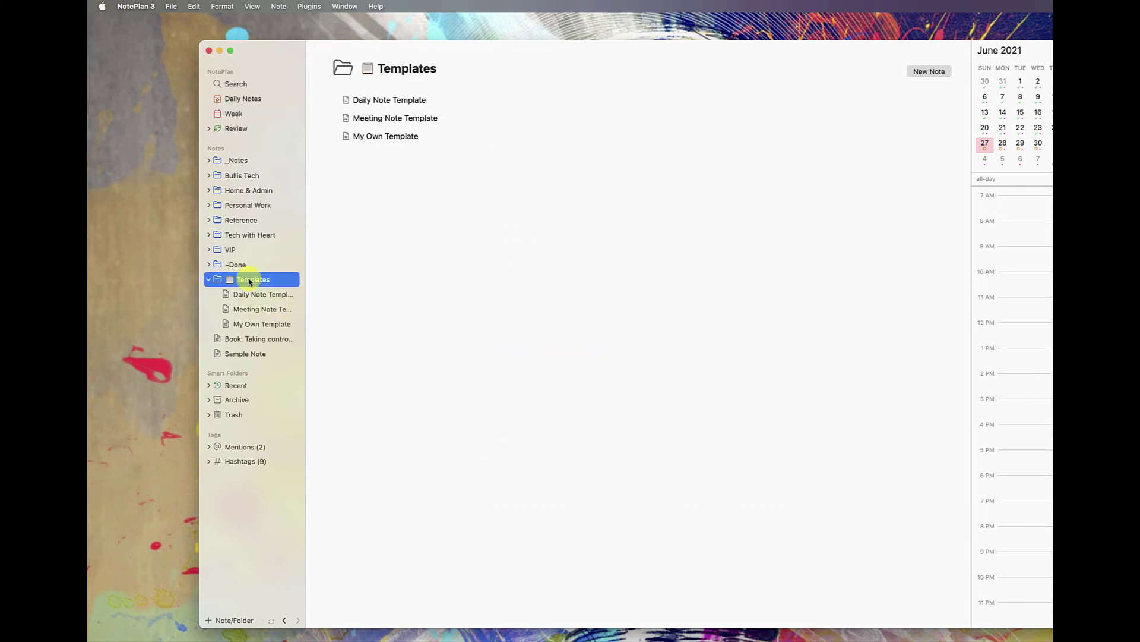
left_click(266, 309)
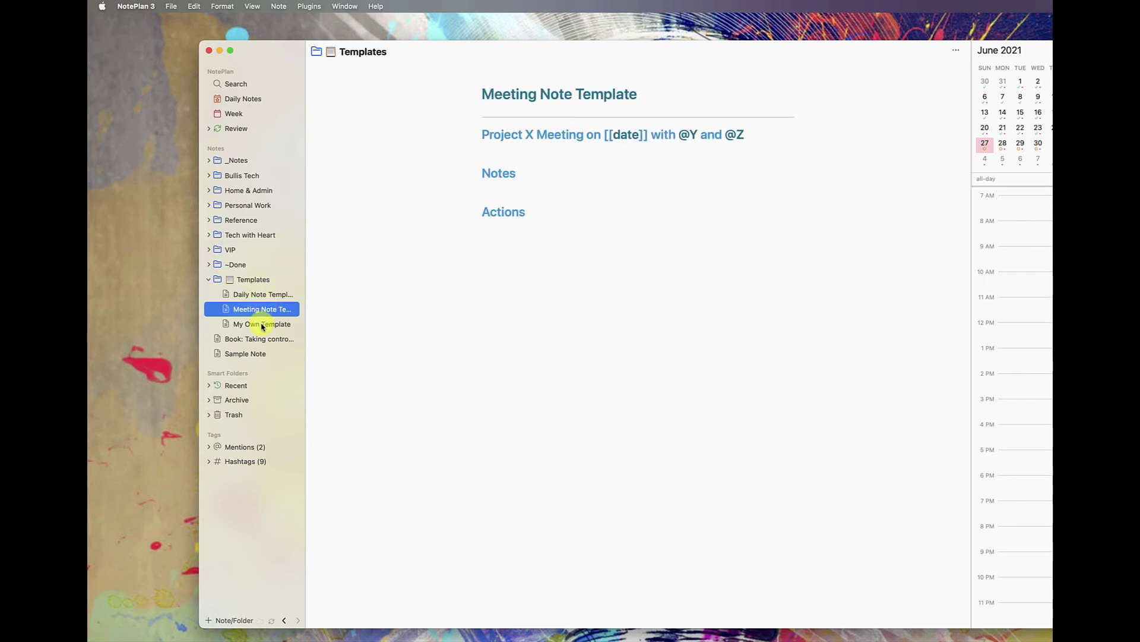
left_click(264, 324)
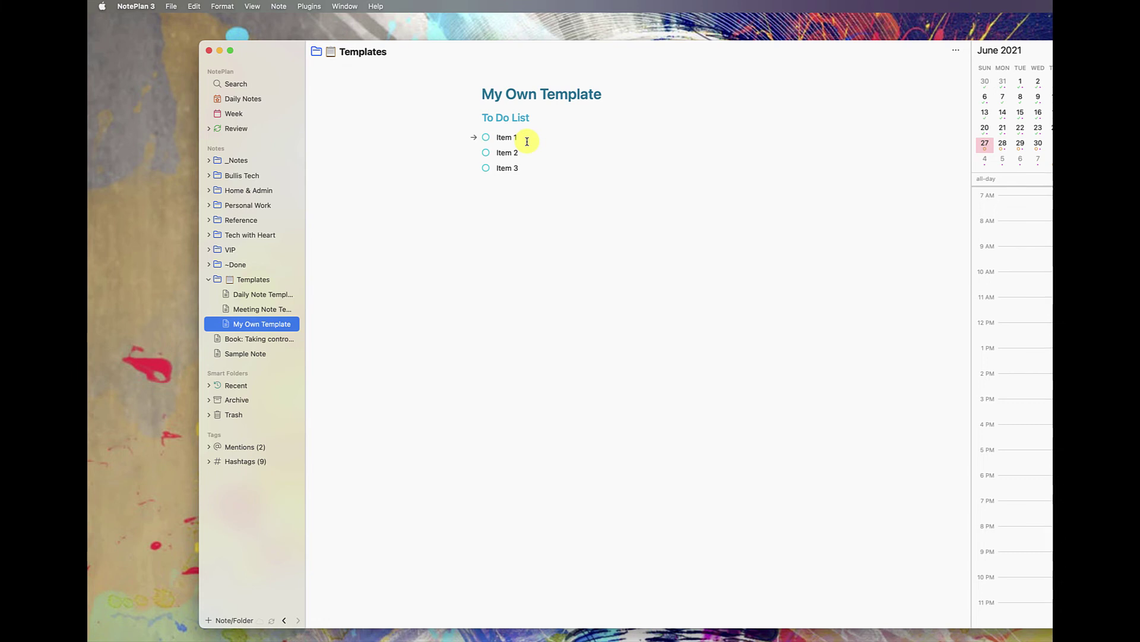
left_click(505, 240)
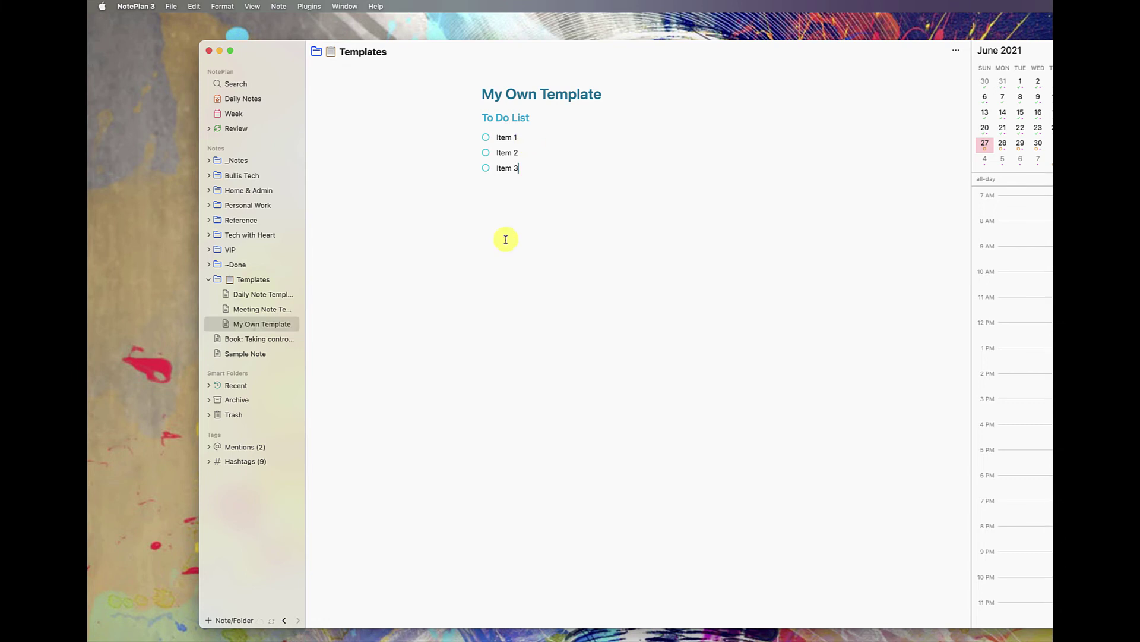
Step: Type /it in the Command Bar, dismiss it unrun, and show the Plugins menu
key("super+j")
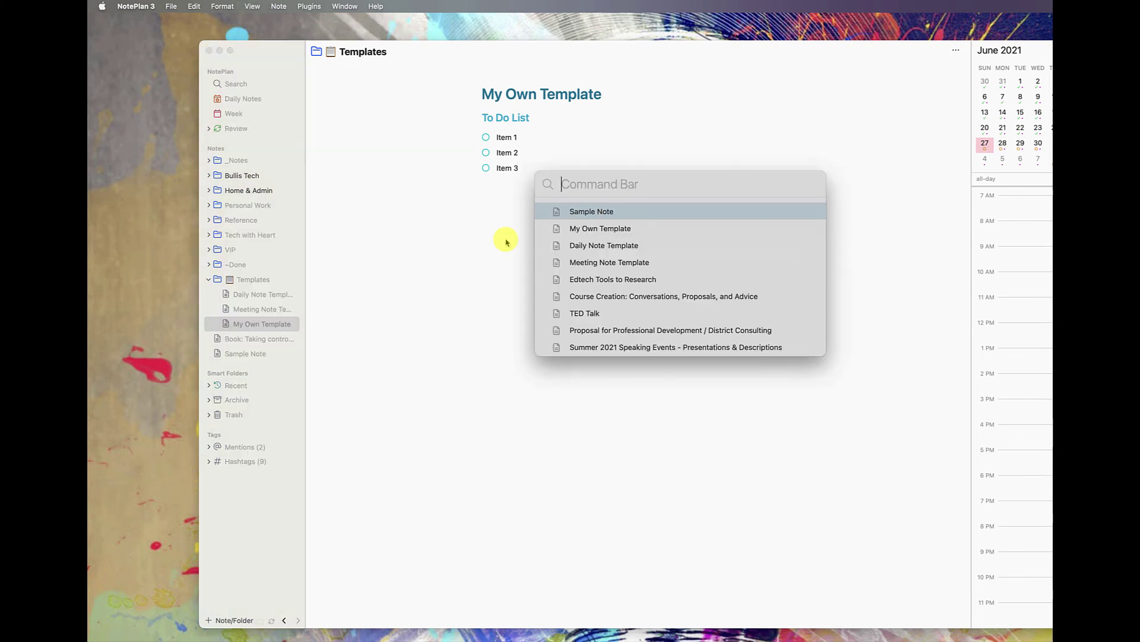
type("/it")
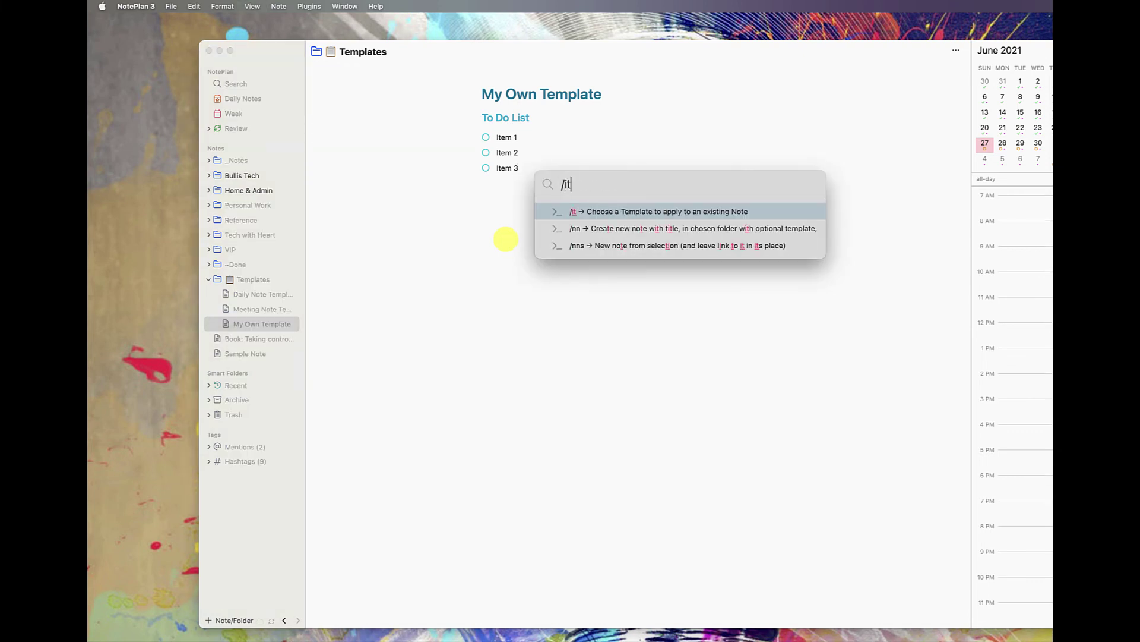
key("Escape")
left_click(307, 7)
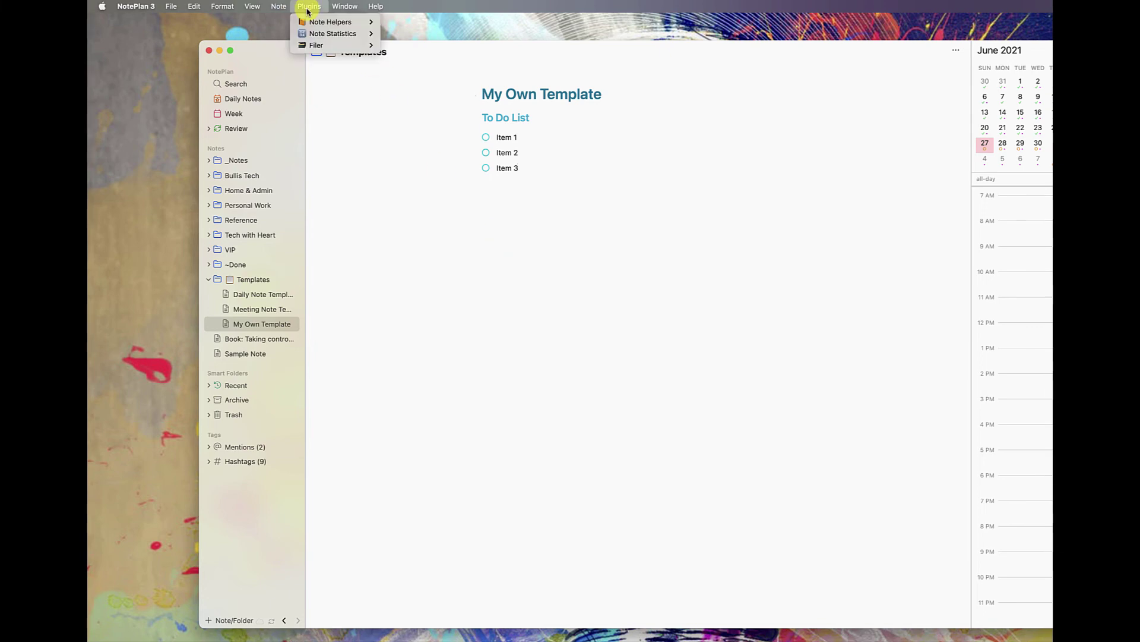
Step: Bring Keyboard settings forward and select the existing NotePlan 3 /it shortcut
key("ctrl+Up")
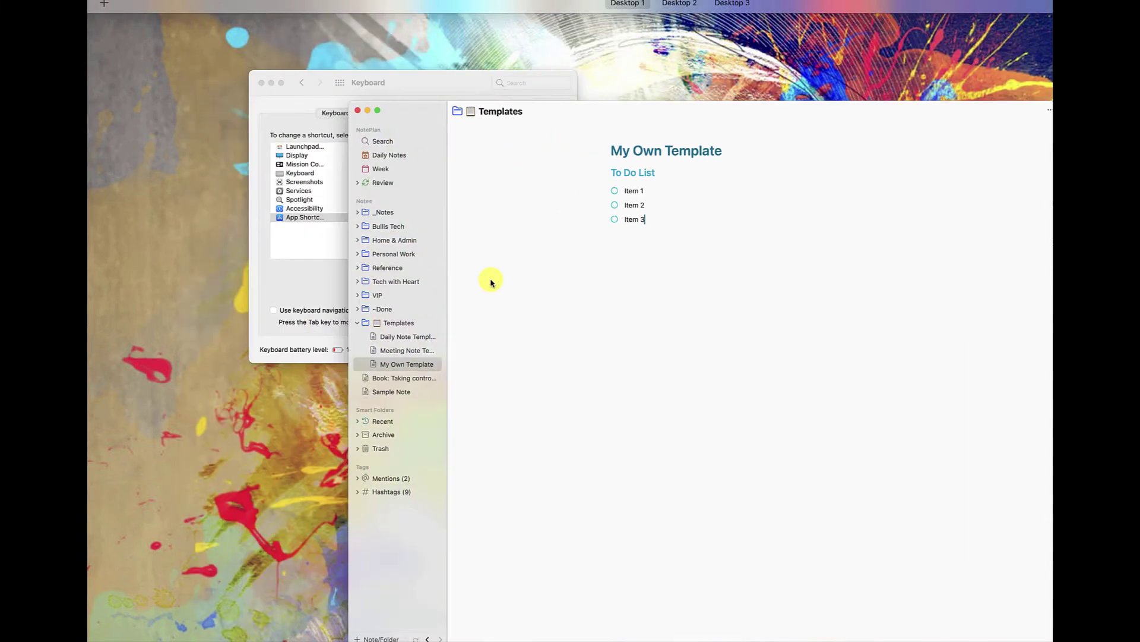
left_click(394, 216)
left_click(633, 249)
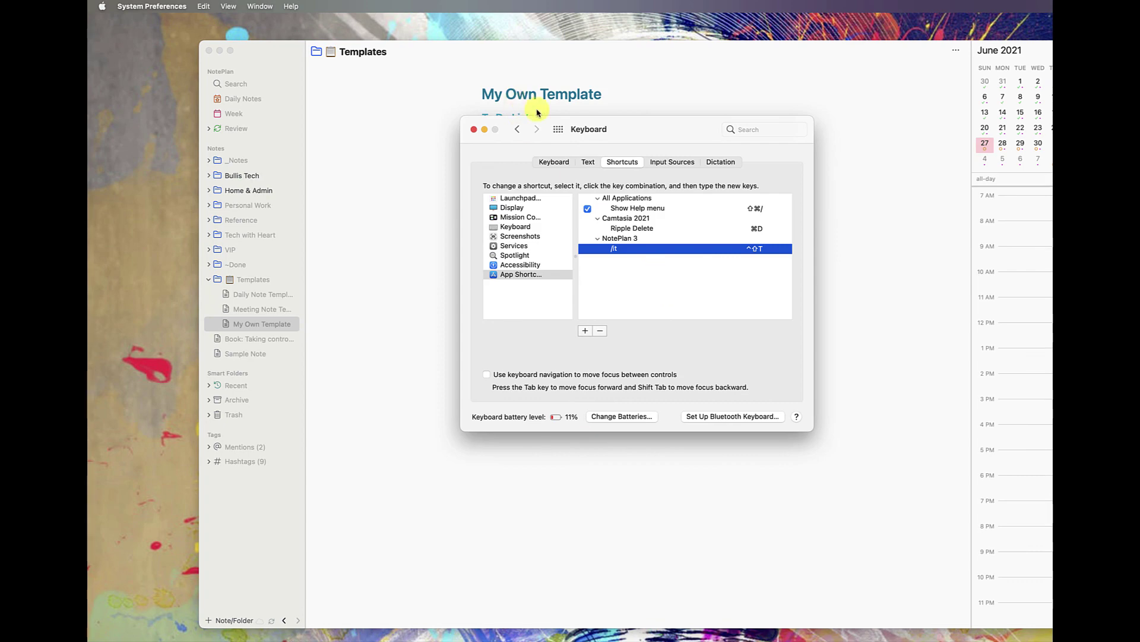
Step: Begin another NotePlan 3 app shortcut, then cancel it without adding
left_click(558, 129)
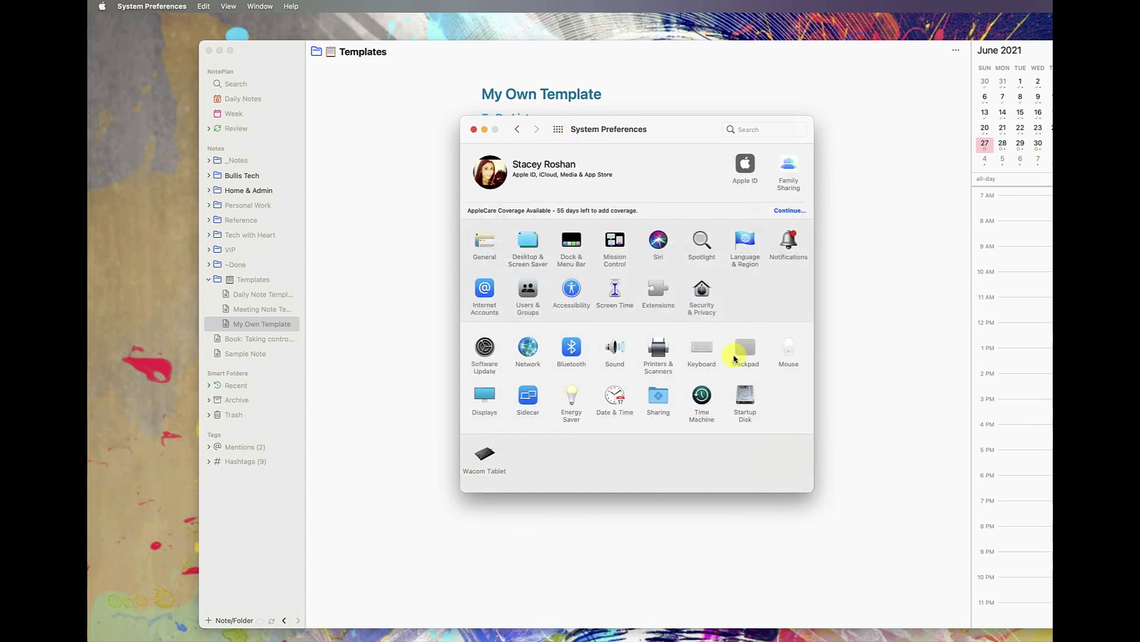
left_click(705, 351)
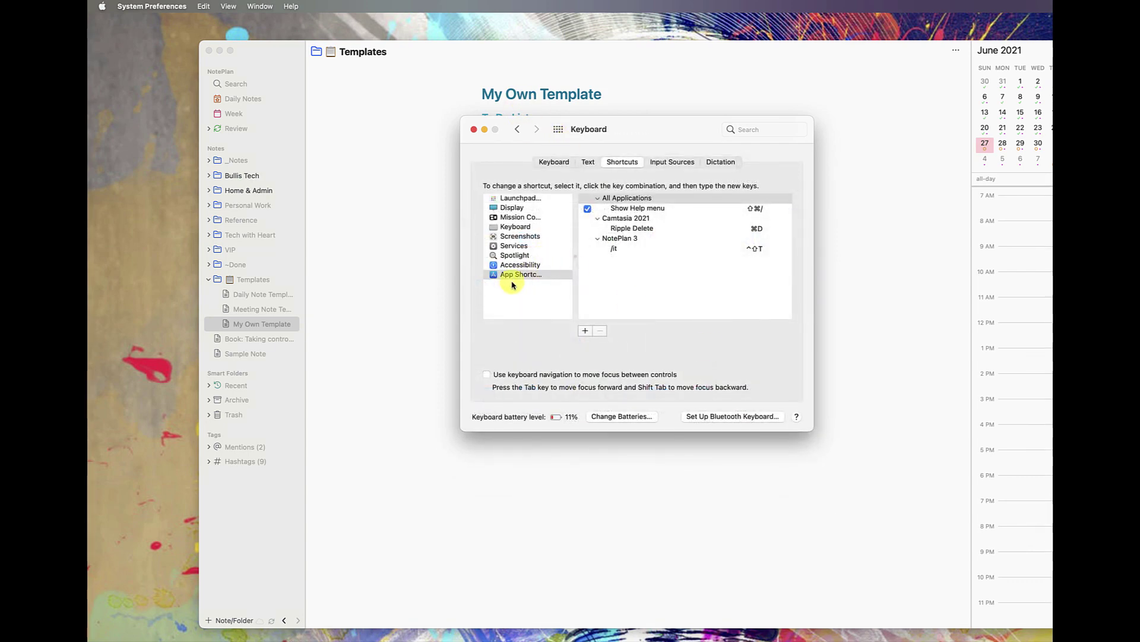
left_click(585, 331)
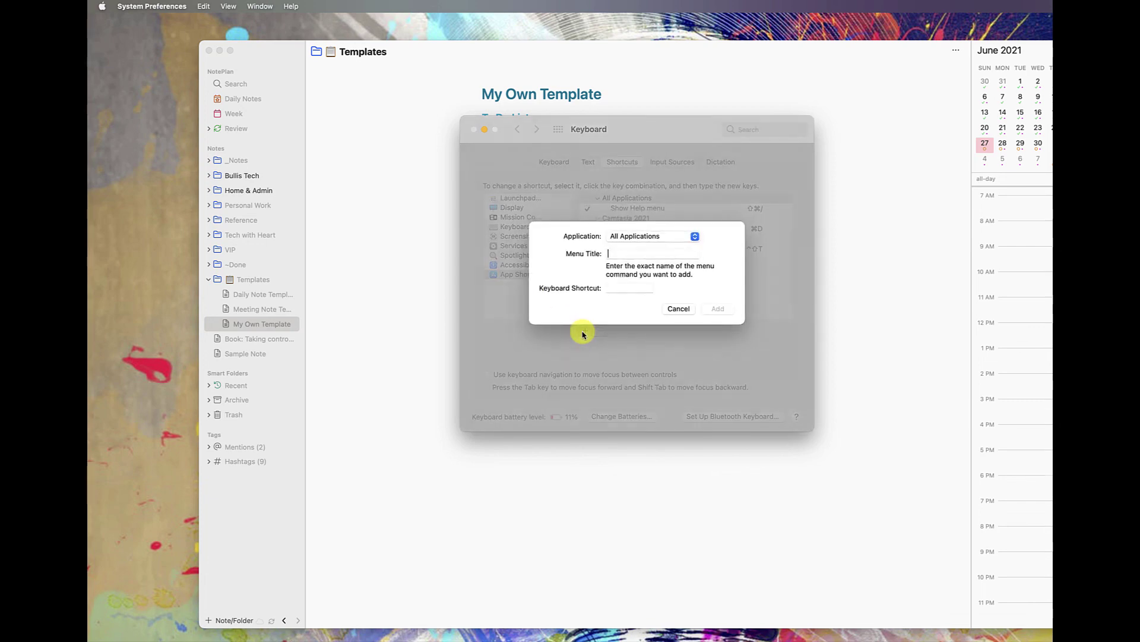
left_click(675, 239)
left_click(639, 609)
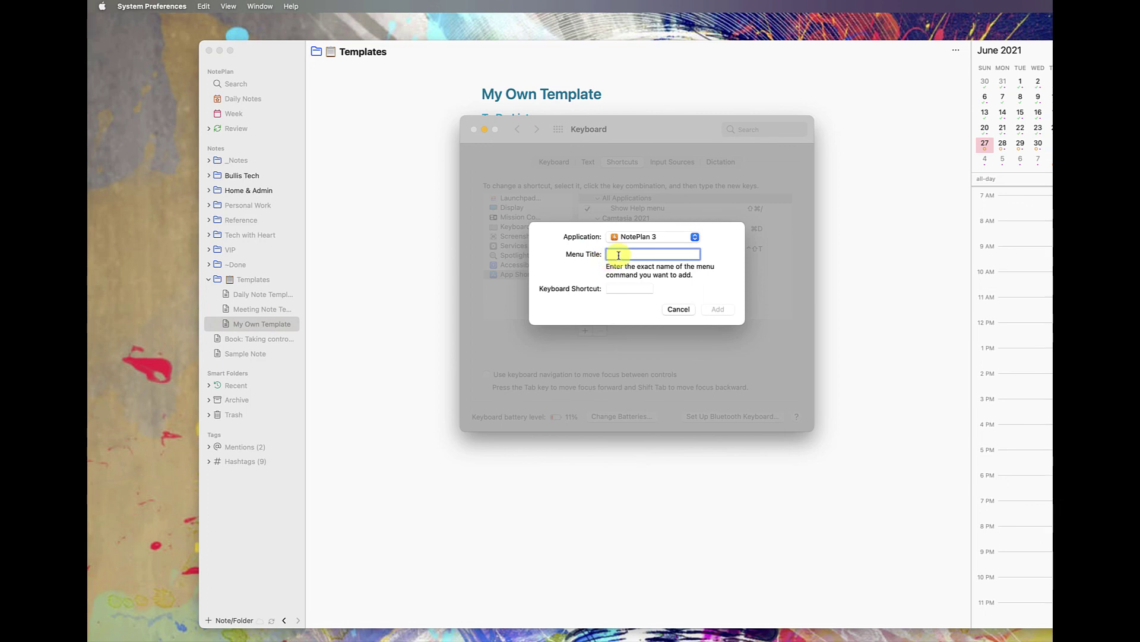
left_click(630, 287)
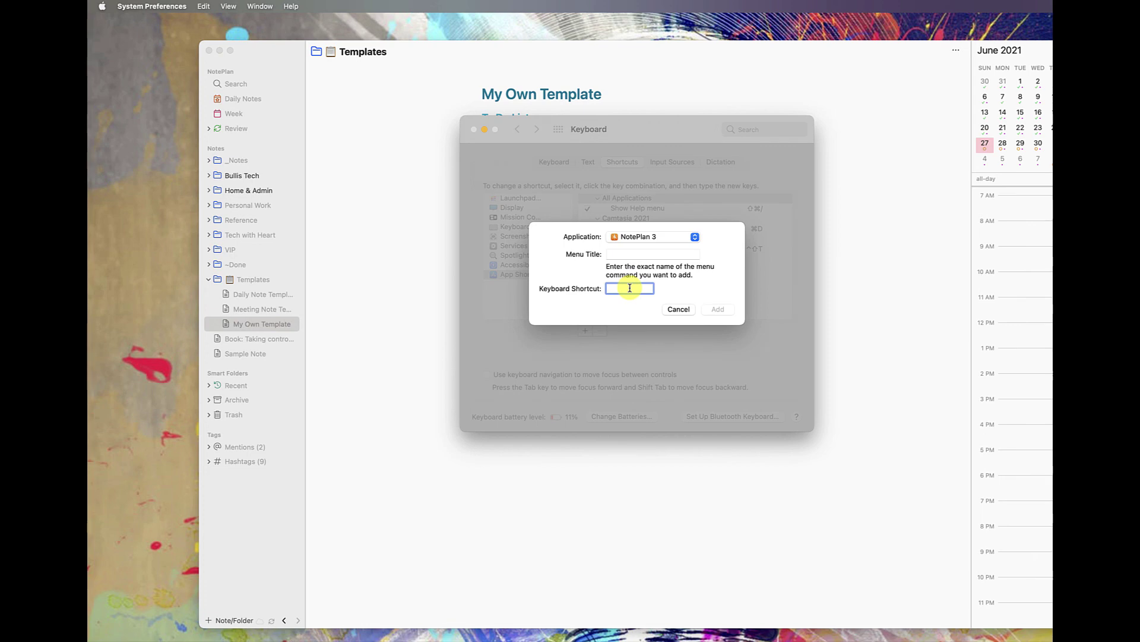
left_click(676, 310)
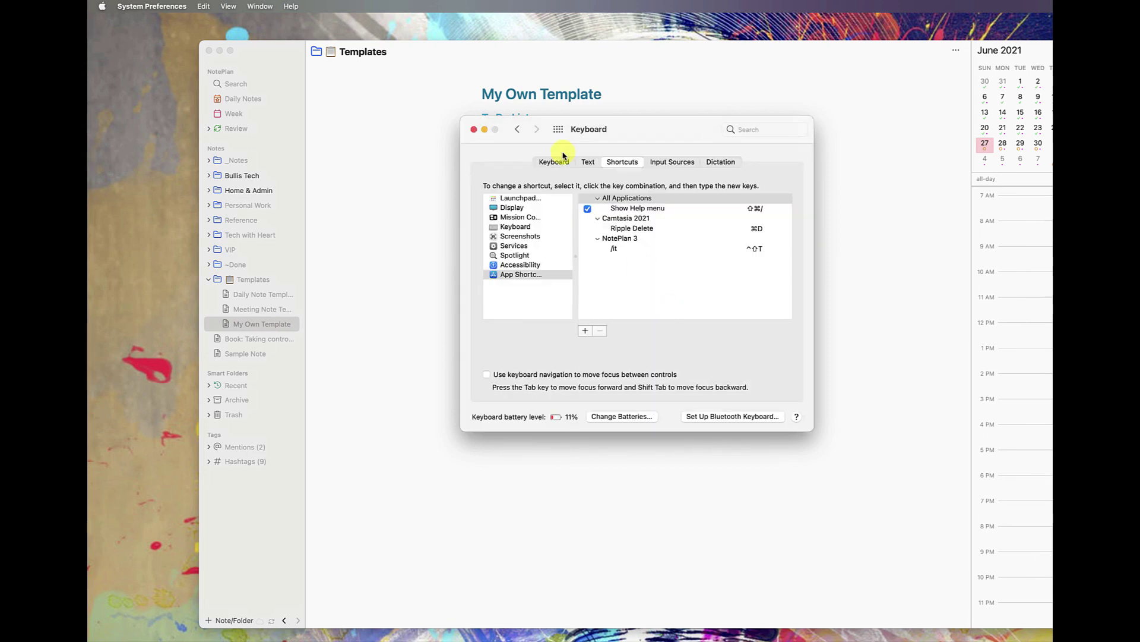
Step: Back in NotePlan, run /jh to list headings, then select the To Do List section and its items
left_click(473, 130)
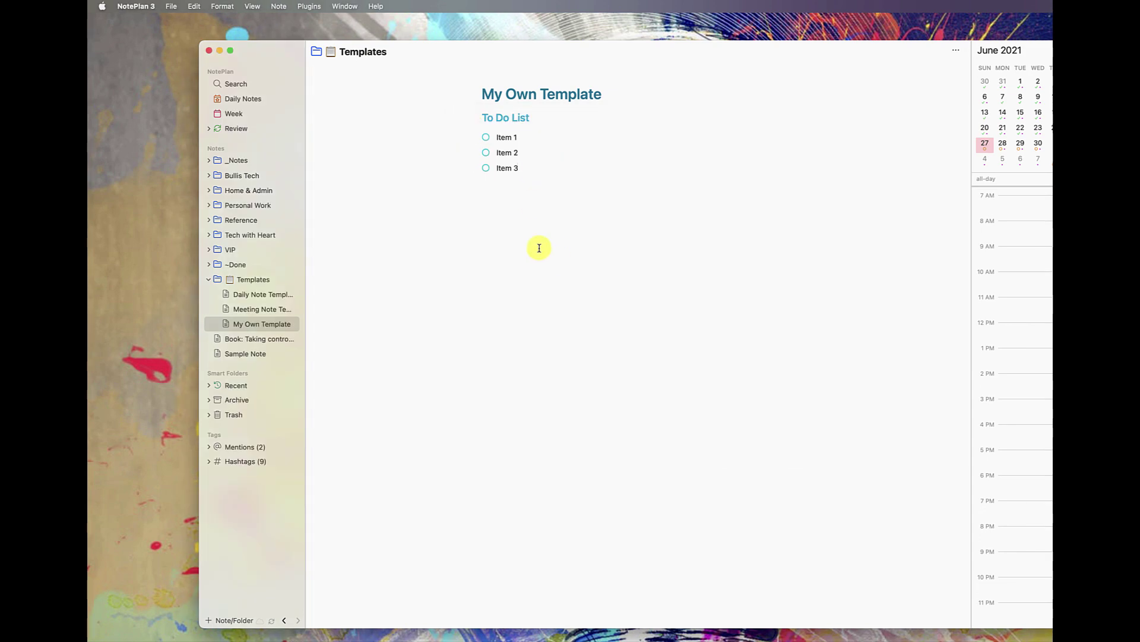
key("super+j")
type("/it")
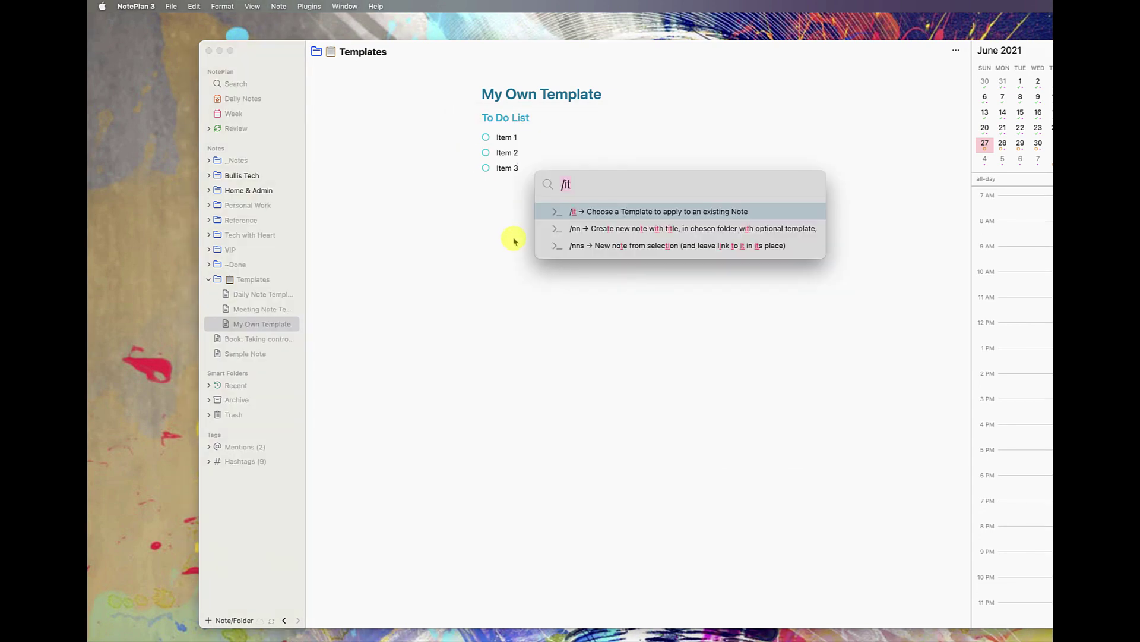
key("BackSpace")
key("BackSpace")
type("jh")
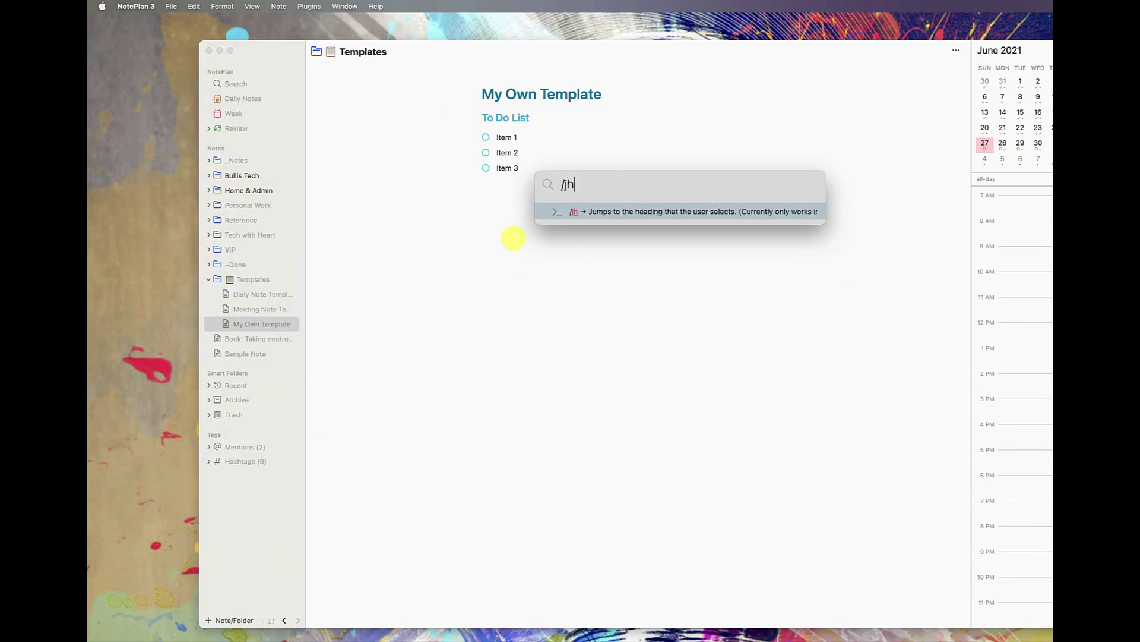
key("Return")
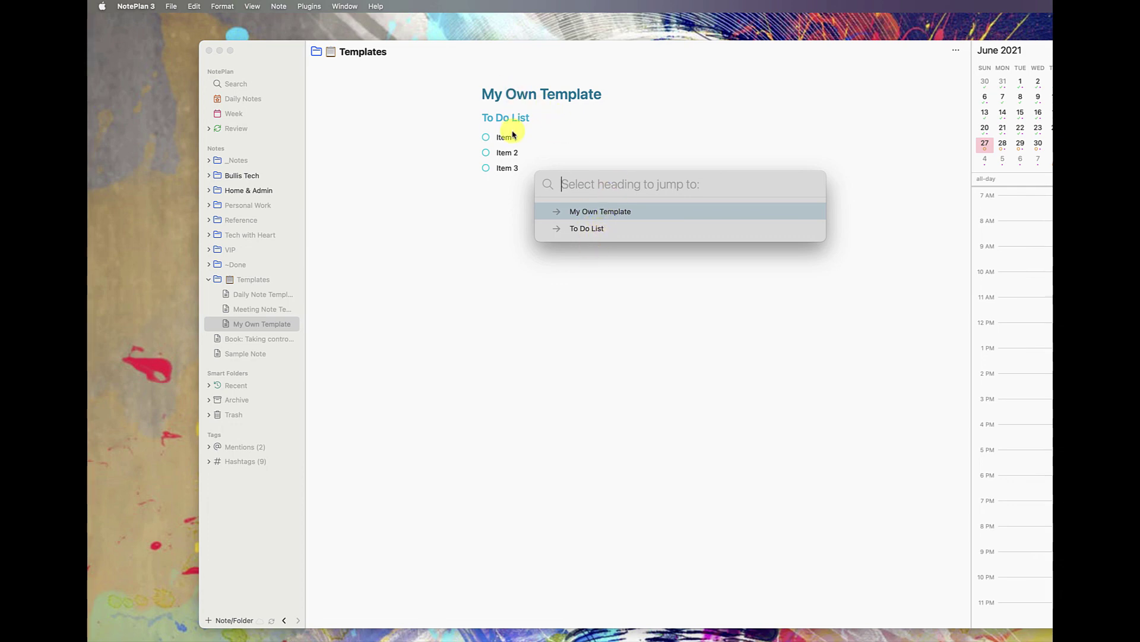
left_click(504, 255)
left_click_drag(533, 174, 443, 121)
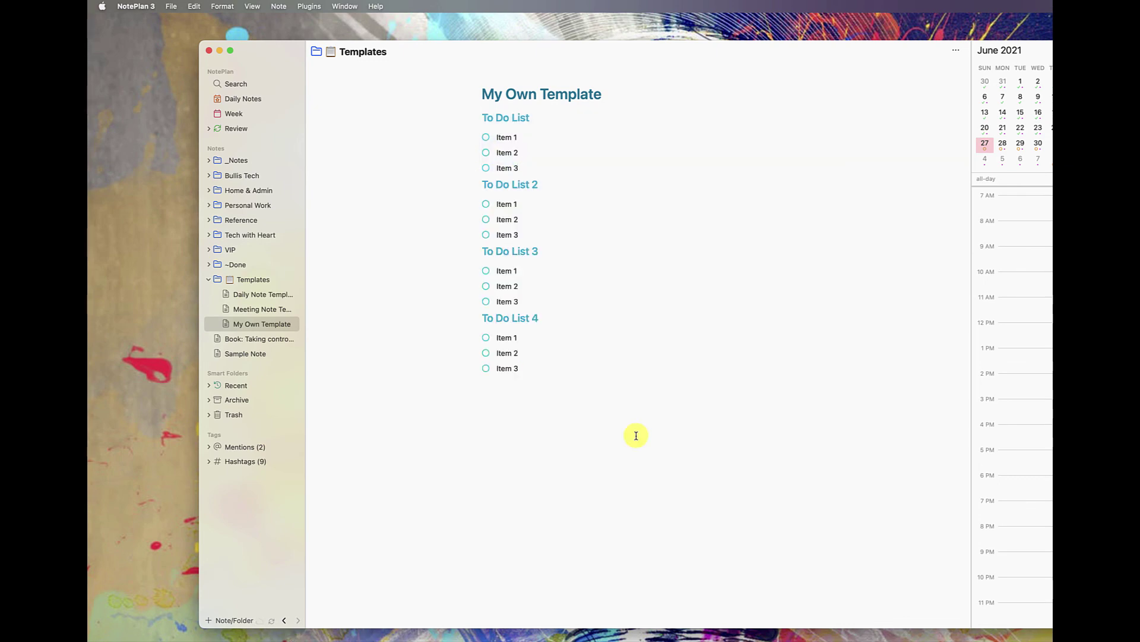
key("super+j")
type("/")
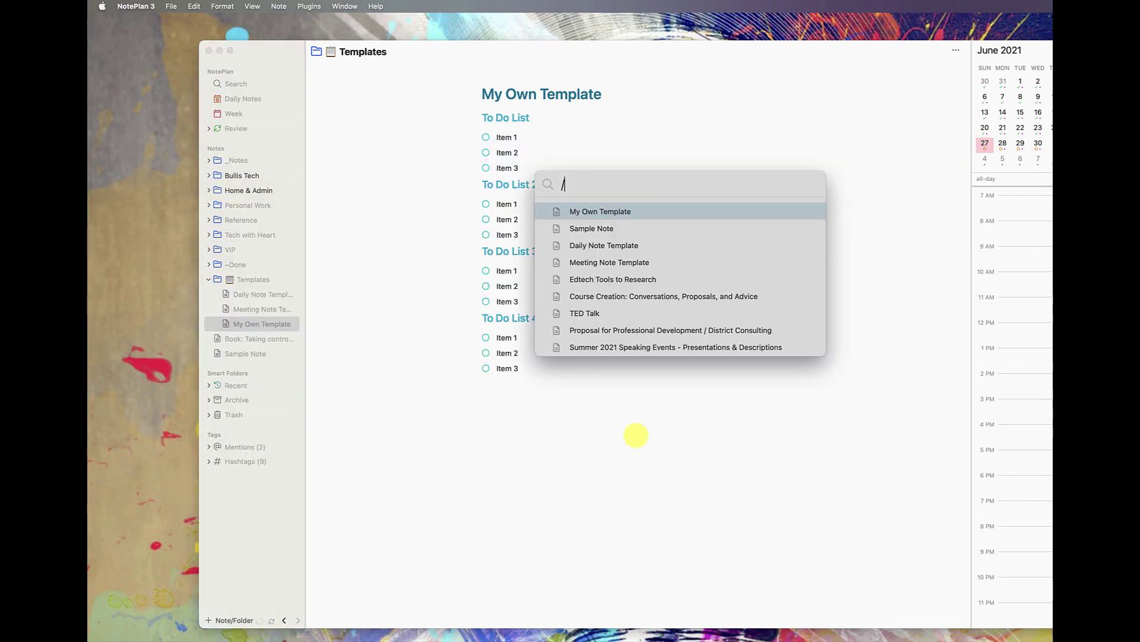
type("jh")
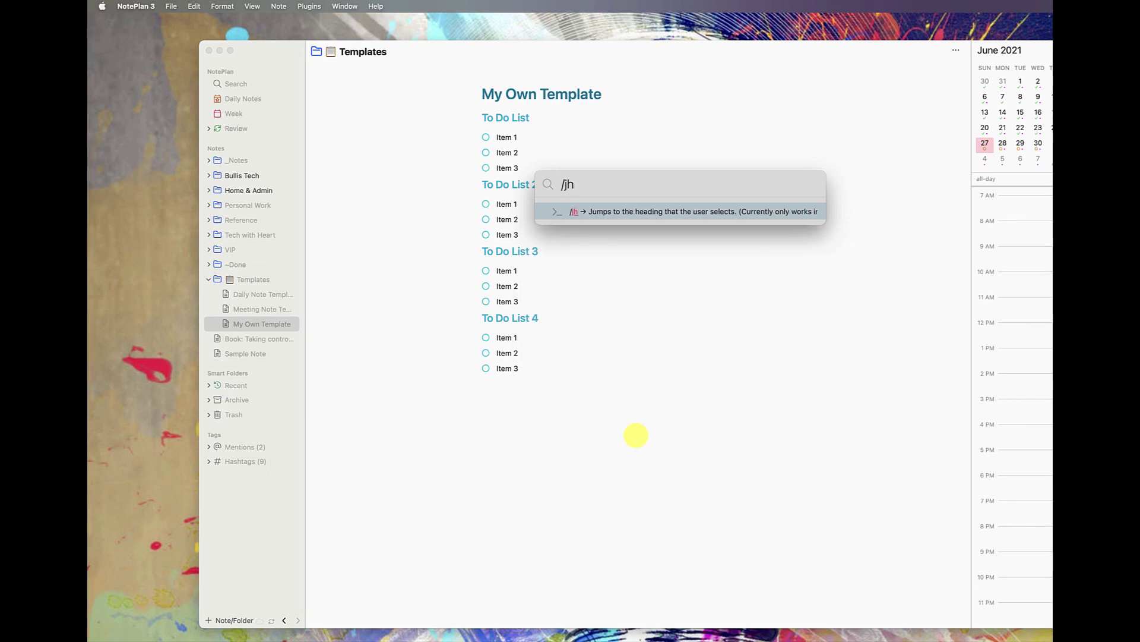
key("Return")
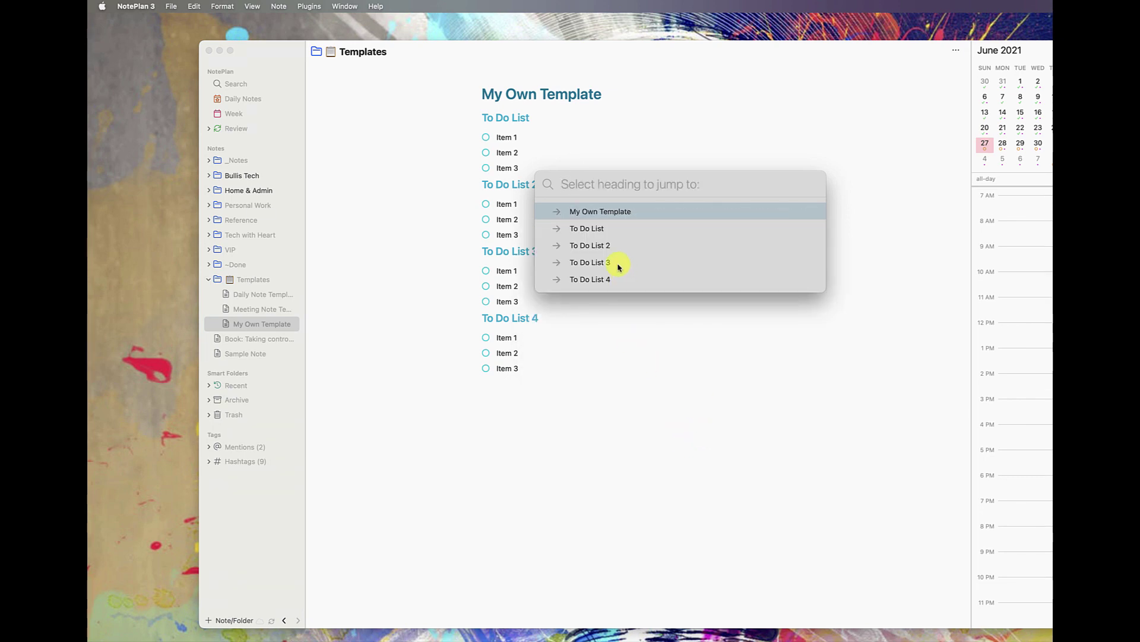
left_click(618, 267)
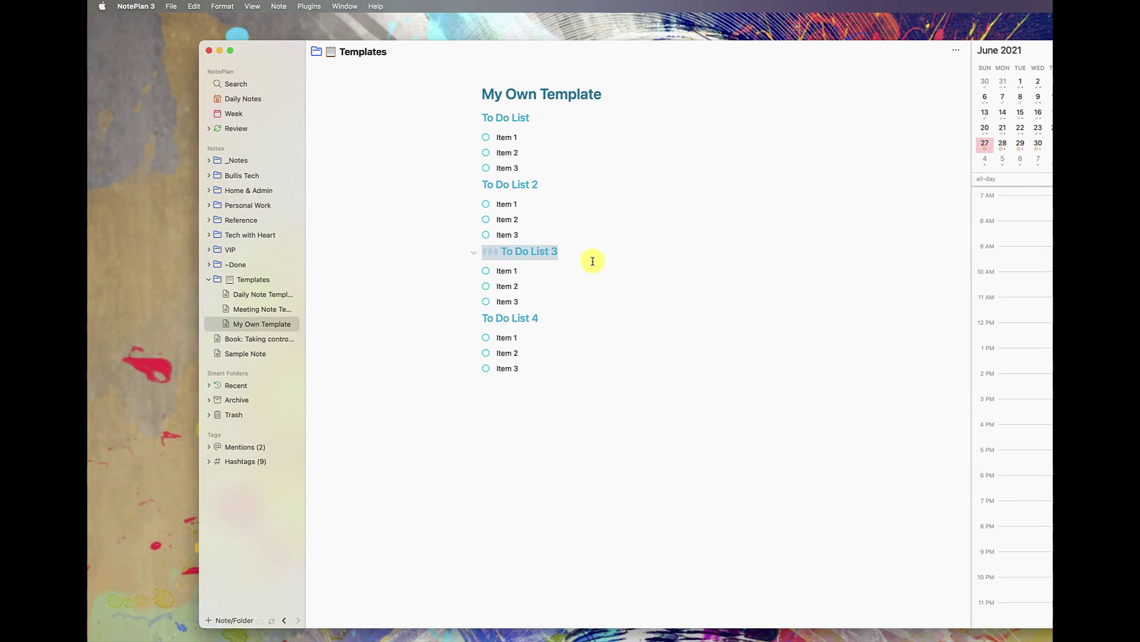
left_click(560, 256)
left_click(533, 235)
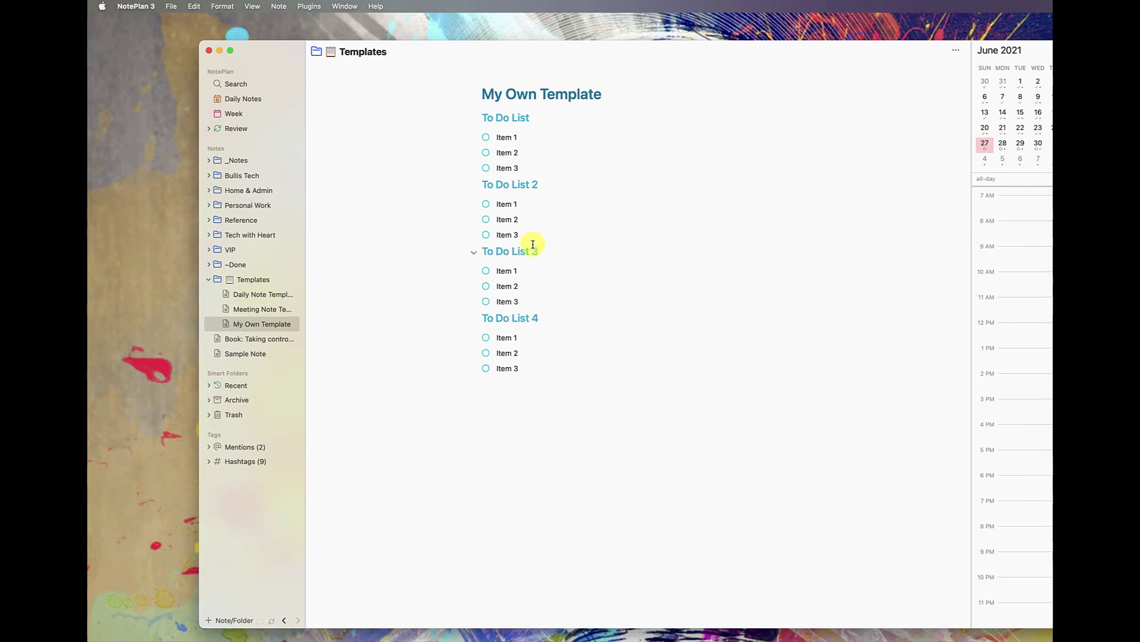
left_click(555, 345)
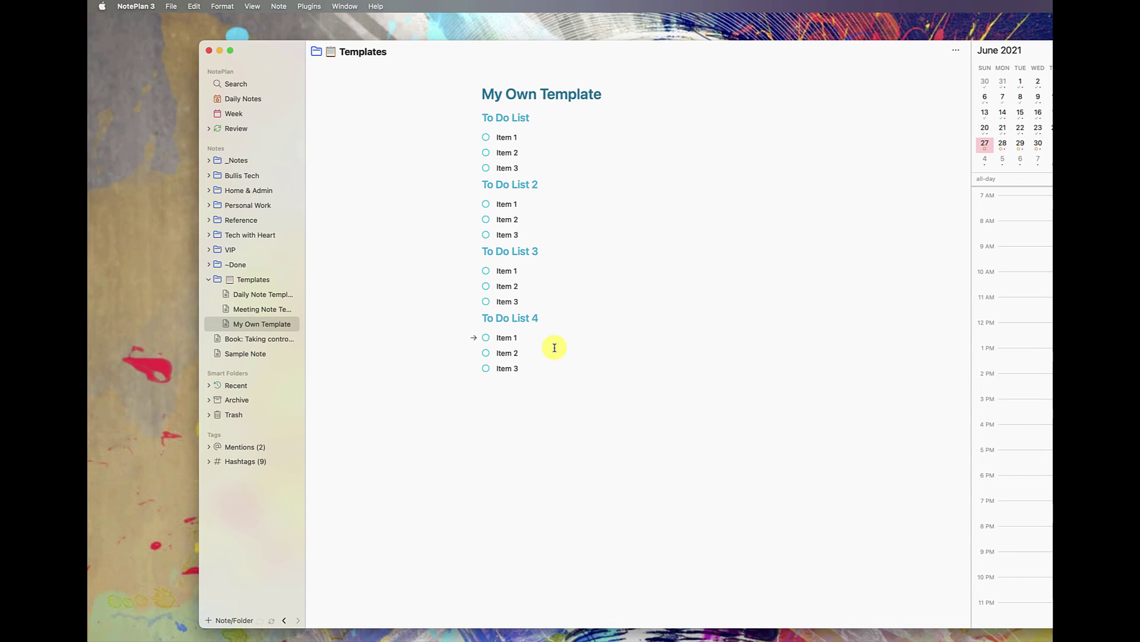